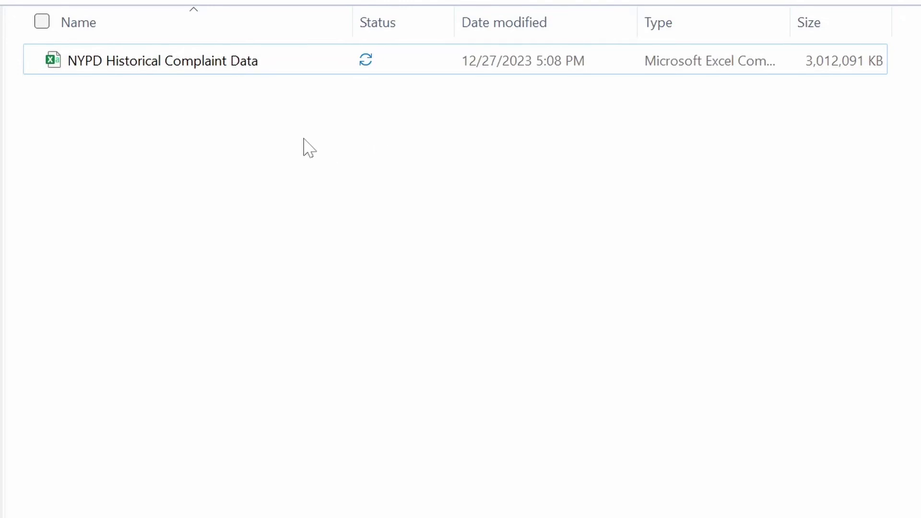
Select the NYPD Historical Complaint Data file in File Explorer and launch it in Excel.
{"action": "left_click", "coordinate": [223, 65]}
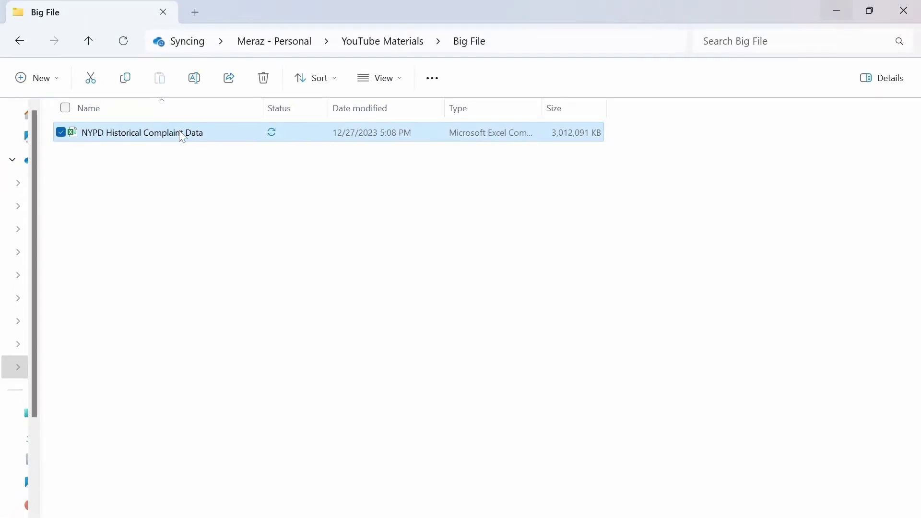
{"action": "double_click", "coordinate": [183, 137]}
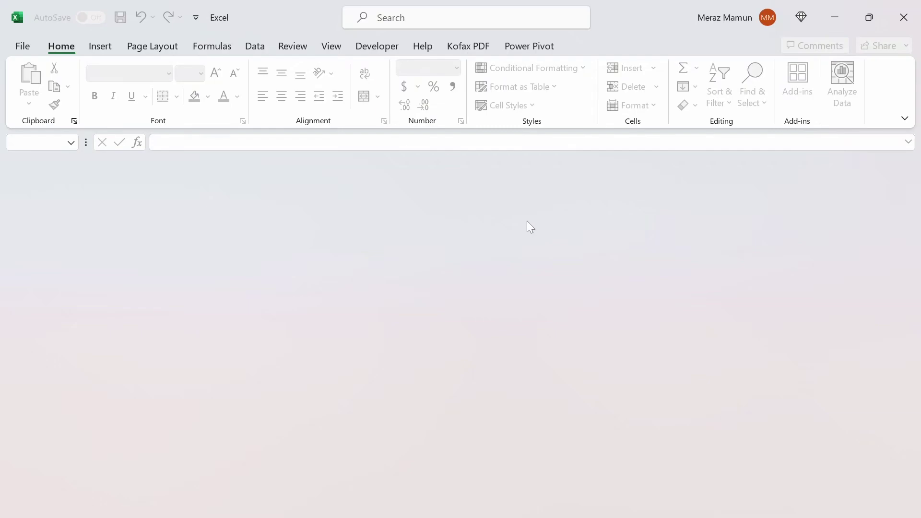
Close Excel, start a blank workbook, and import YouTube Materials > Big File > NYPD Historical Complaint Data.csv through From Text/CSV.
{"action": "left_click", "coordinate": [904, 17]}
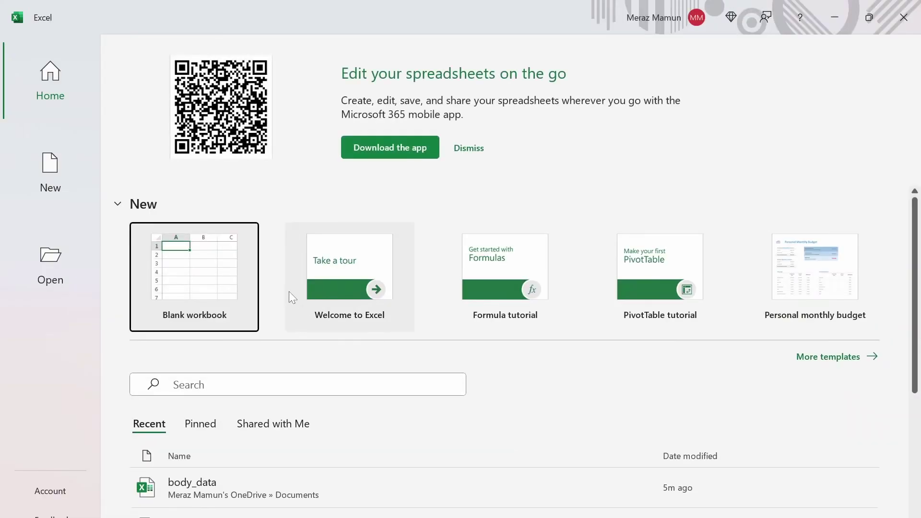
{"action": "left_click", "coordinate": [237, 289]}
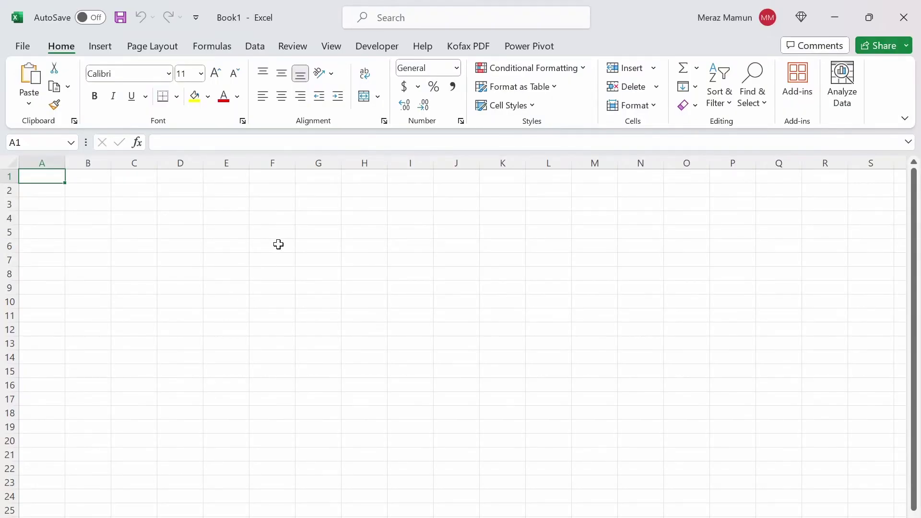
{"action": "left_click", "coordinate": [256, 47]}
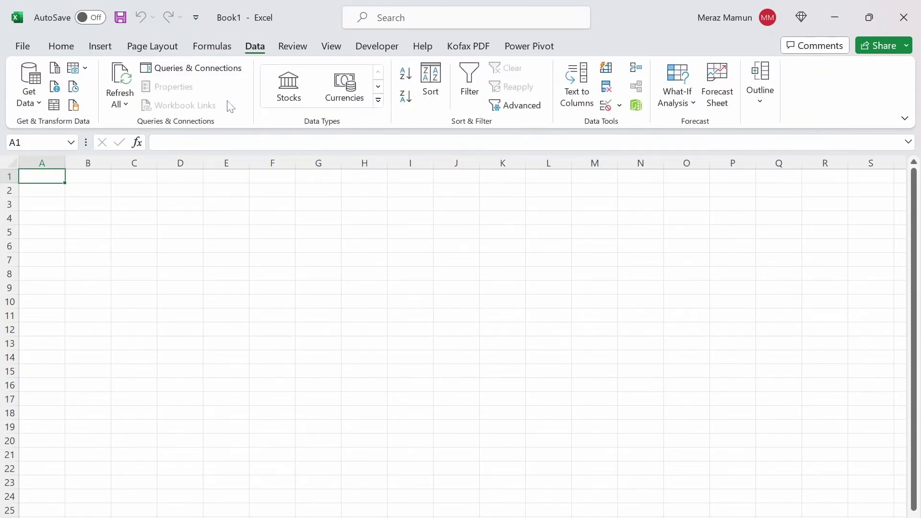
{"action": "left_click", "coordinate": [41, 104]}
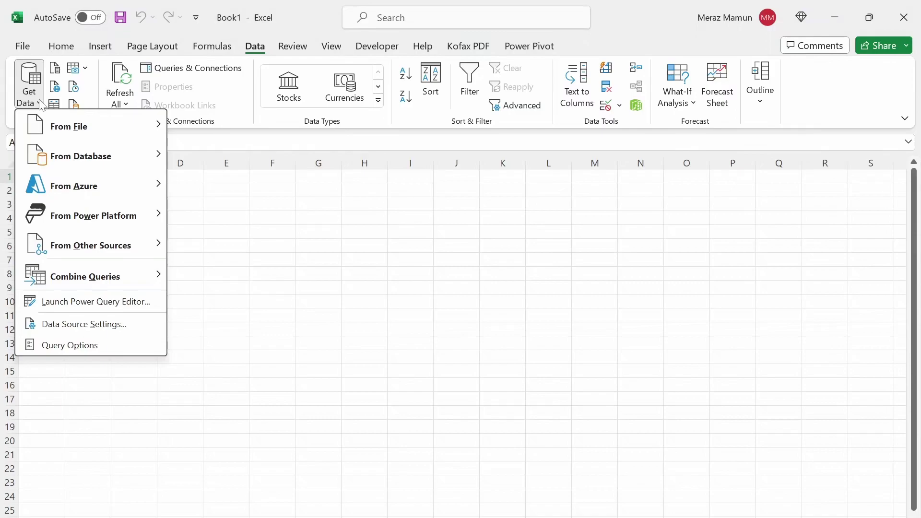
{"action": "mouse_move", "coordinate": [91, 124]}
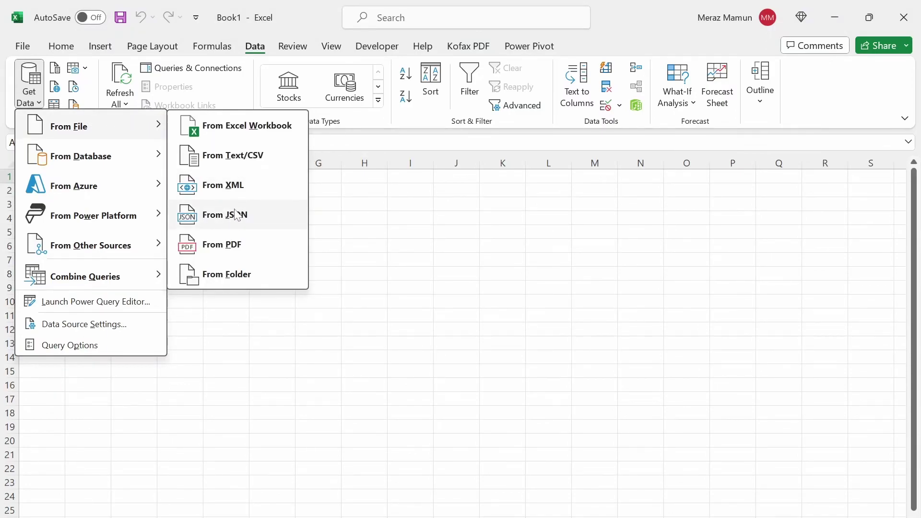
{"action": "left_click", "coordinate": [250, 156]}
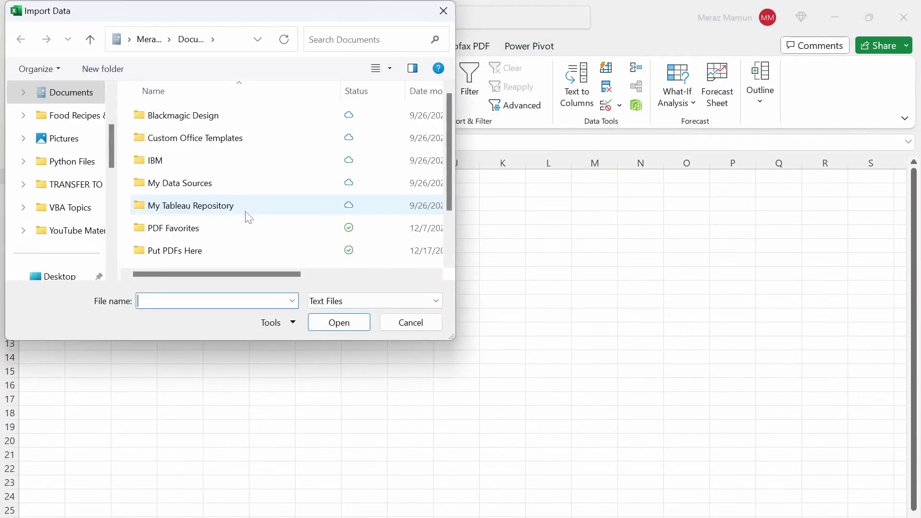
{"action": "left_click", "coordinate": [85, 235]}
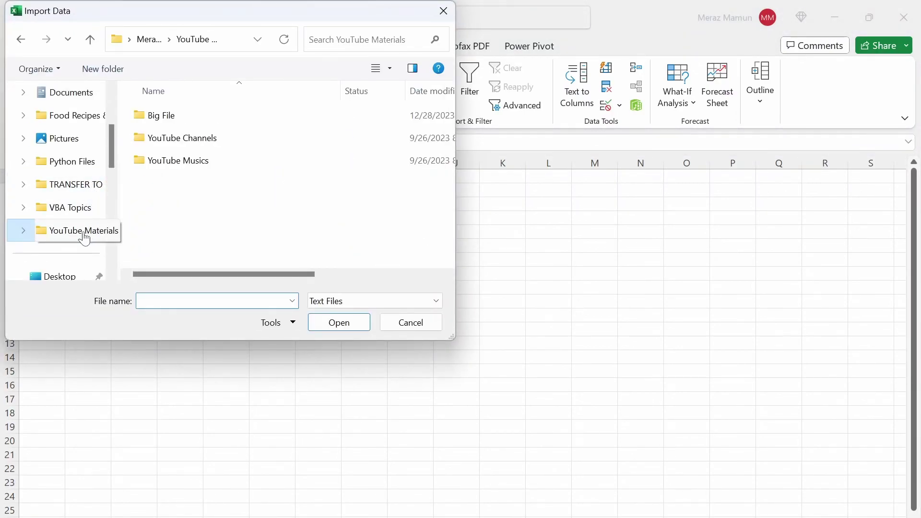
{"action": "double_click", "coordinate": [173, 116]}
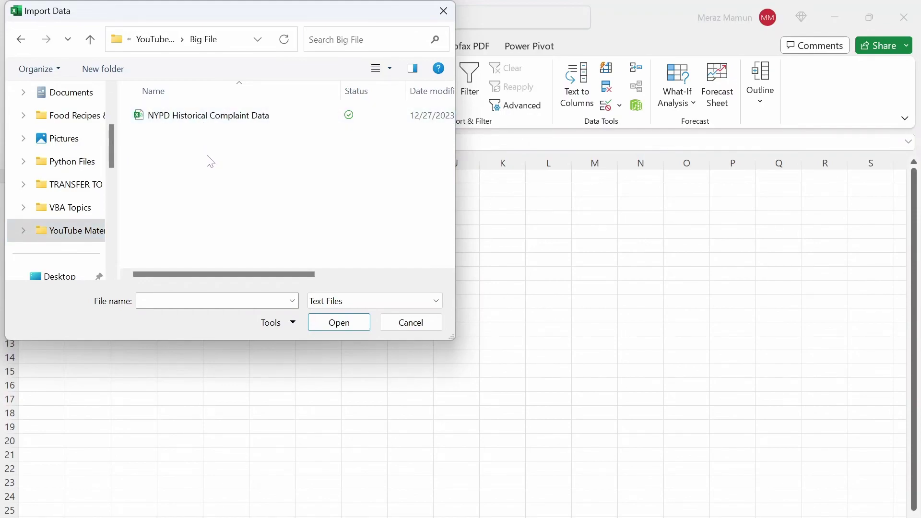
{"action": "double_click", "coordinate": [237, 117]}
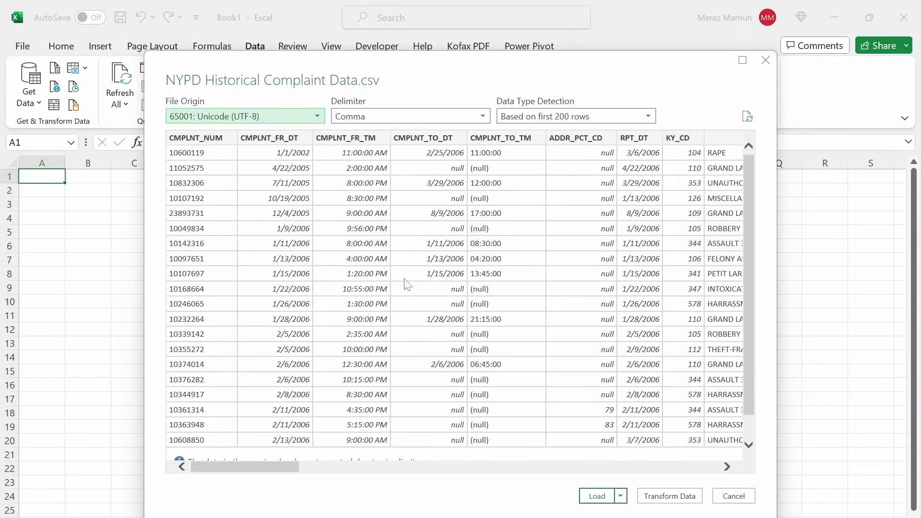
Check the CSV preview and Load options, then send the data to Power Query via Transform Data.
{"action": "mouse_move", "coordinate": [261, 469]}
{"action": "left_mouse_down"}
{"action": "mouse_move", "coordinate": [357, 468]}
{"action": "mouse_move", "coordinate": [268, 469]}
{"action": "left_mouse_up"}
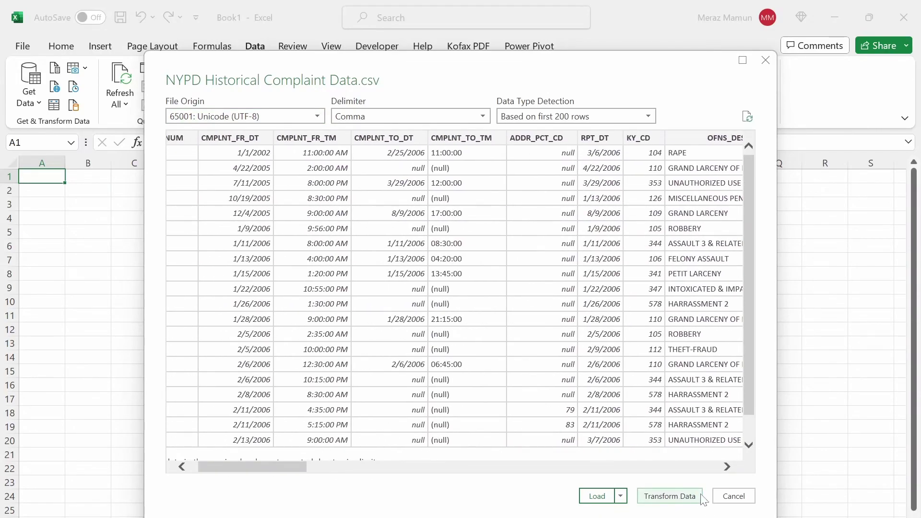
{"action": "left_click", "coordinate": [622, 498]}
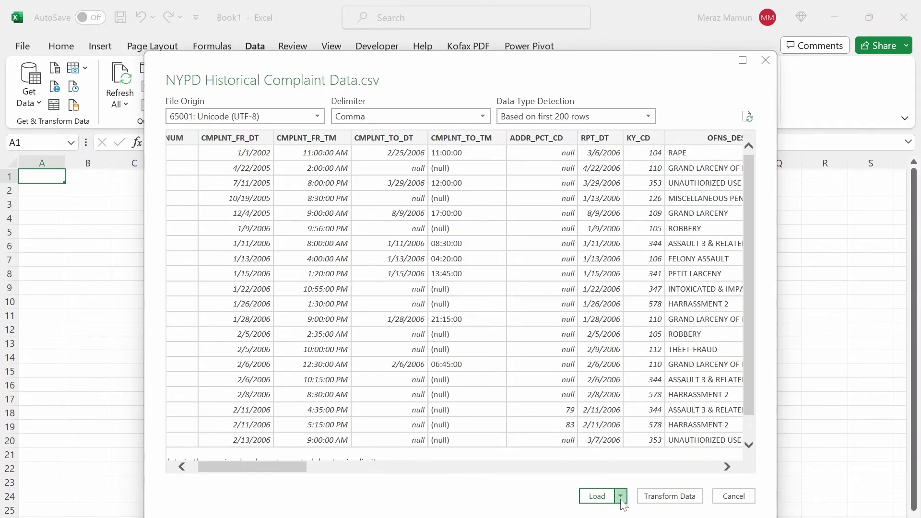
{"action": "left_click", "coordinate": [657, 482]}
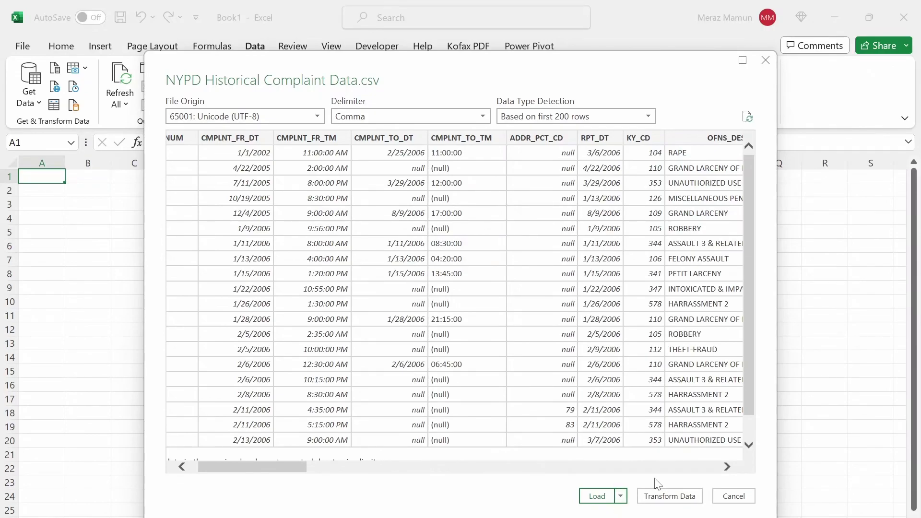
{"action": "left_click", "coordinate": [679, 496]}
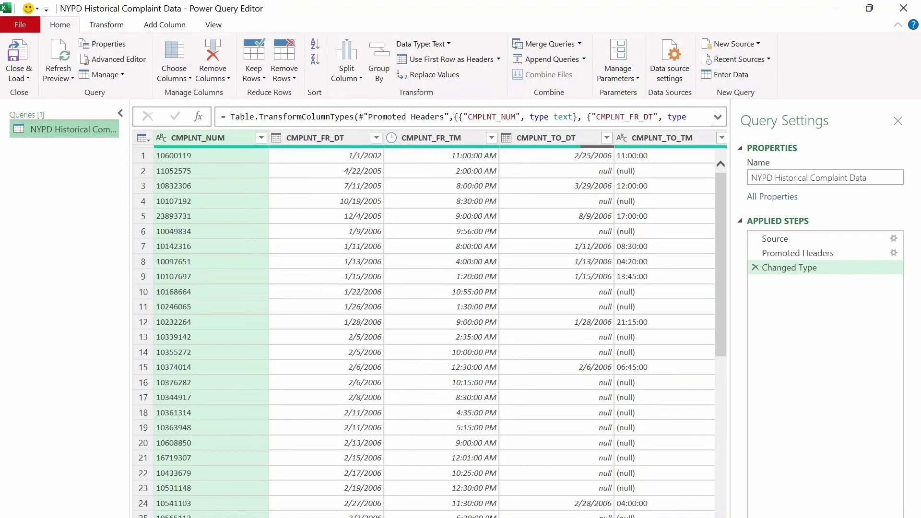
{"action": "scroll", "coordinate": [429, 326], "scroll_direction": "right", "scroll_amount": 10}
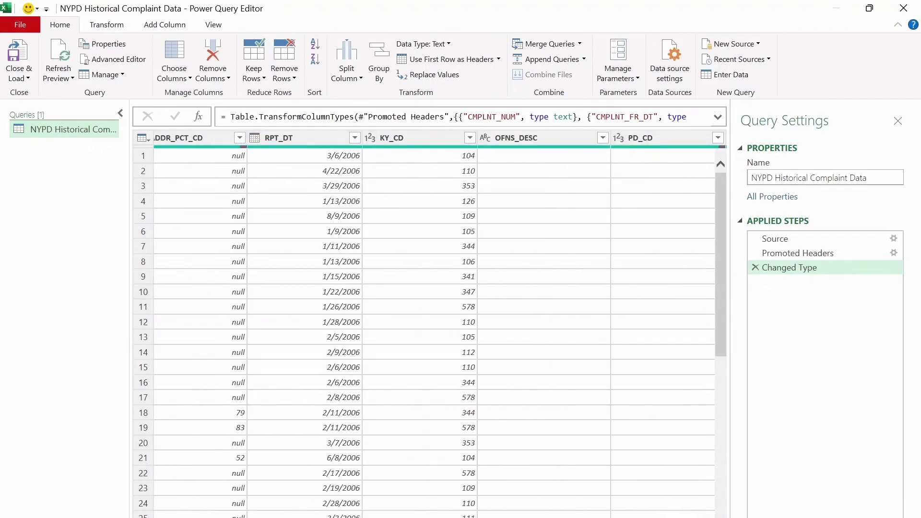
{"action": "scroll", "coordinate": [429, 326], "scroll_direction": "left", "scroll_amount": 10}
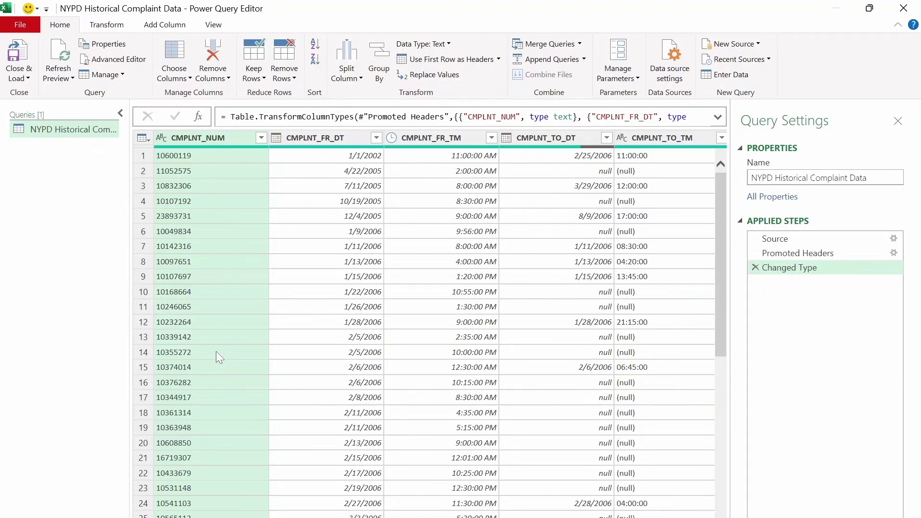
In Choose Columns, clear all columns and tick RPT_DT, BORO_NM and LAW_CAT_CD.
{"action": "left_click", "coordinate": [180, 78]}
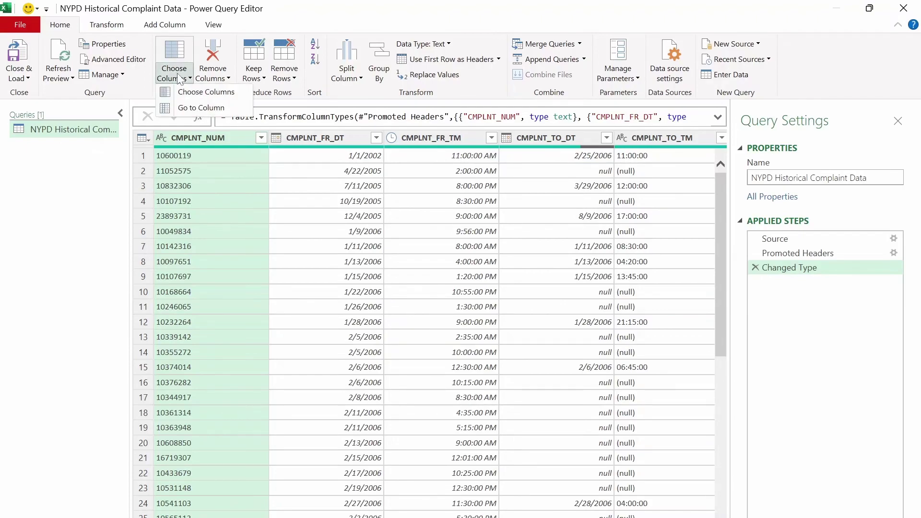
{"action": "left_click", "coordinate": [197, 92]}
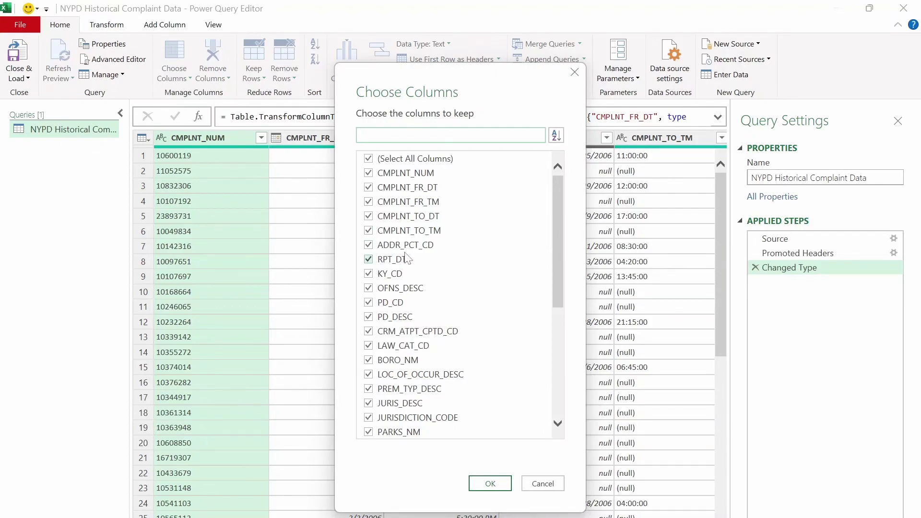
{"action": "left_click", "coordinate": [368, 159]}
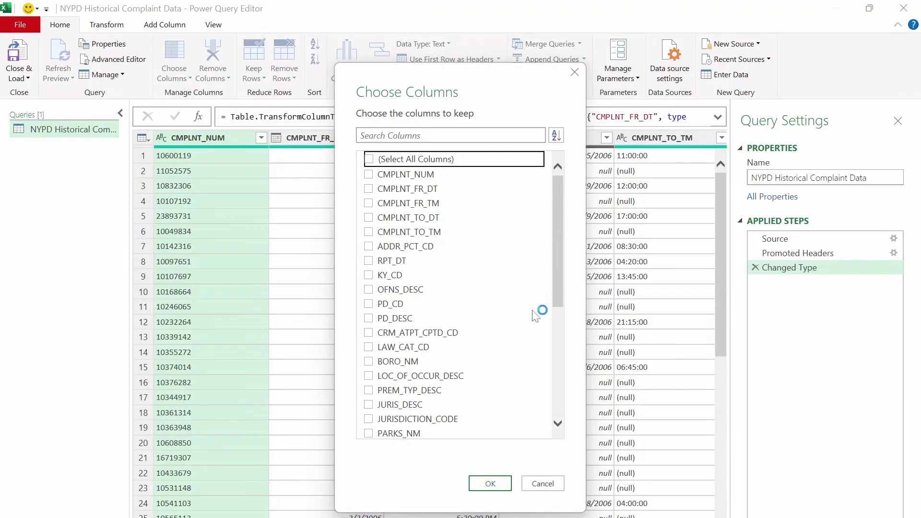
{"action": "left_click", "coordinate": [369, 260]}
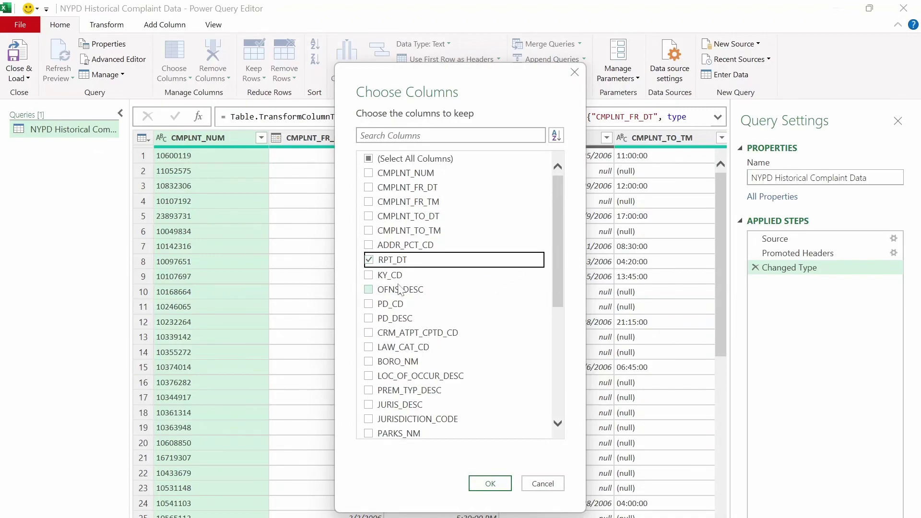
{"action": "left_click", "coordinate": [369, 361]}
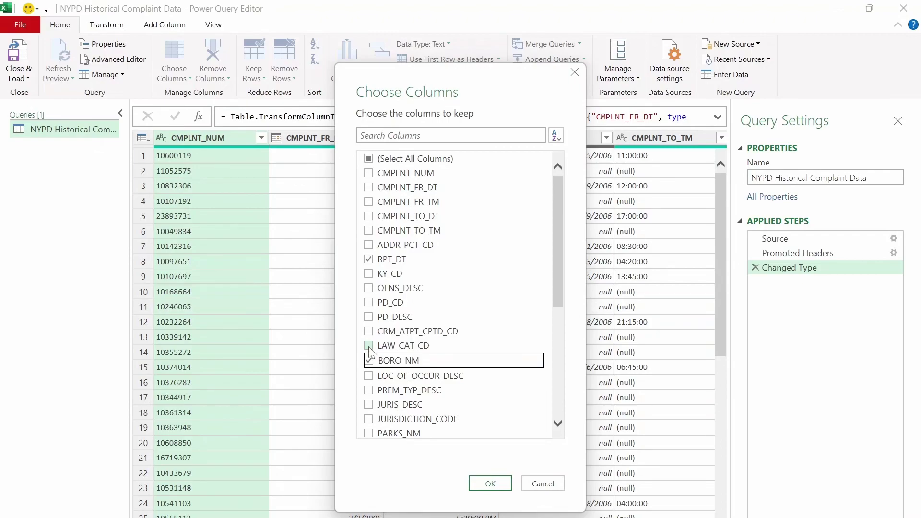
{"action": "left_click", "coordinate": [369, 346]}
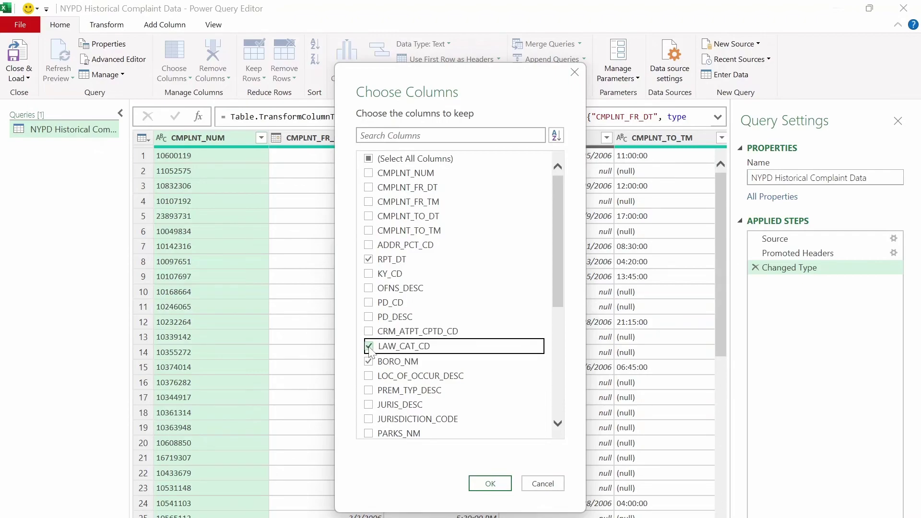
Also keep SUSP_AGE_GROUP, SUSP_RACE, SUSP_SEX, VIC_AGE_GROUP, VIC_RACE and VIC_SEX, then confirm.
{"action": "left_click_drag", "start_coordinate": [556, 263], "coordinate": [556, 358]}
{"action": "left_click", "coordinate": [370, 303]}
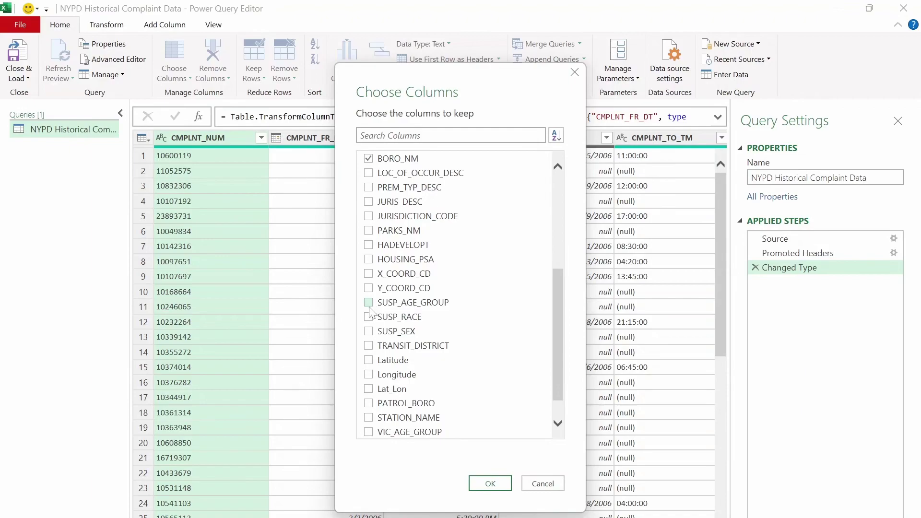
{"action": "left_click", "coordinate": [369, 318]}
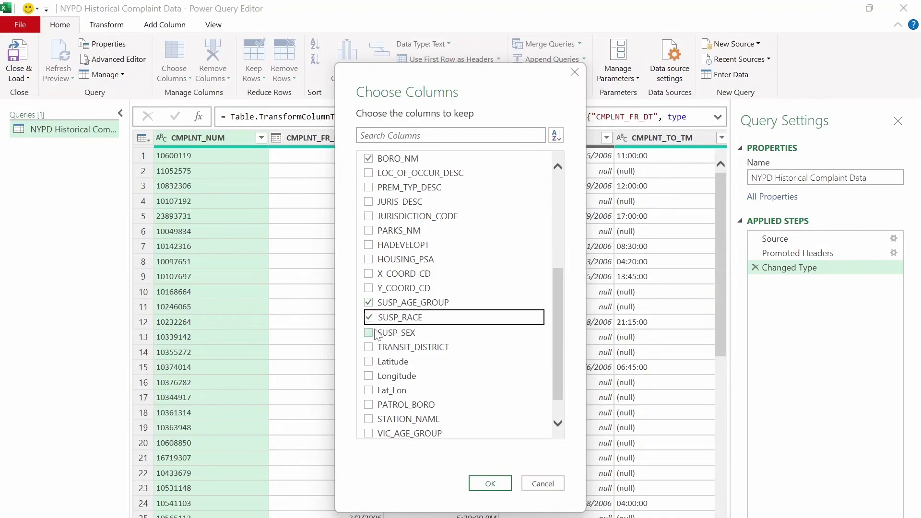
{"action": "left_click", "coordinate": [369, 332]}
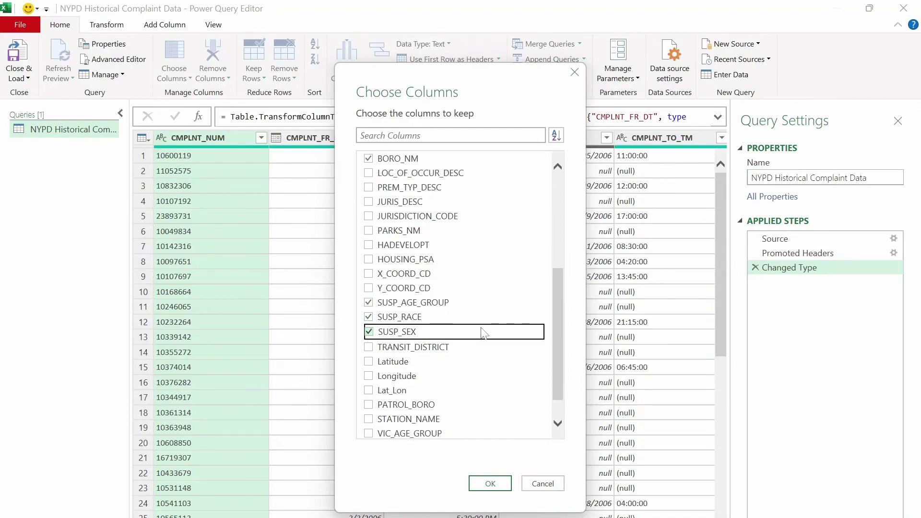
{"action": "scroll", "coordinate": [565, 359], "scroll_direction": "down", "scroll_amount": 1}
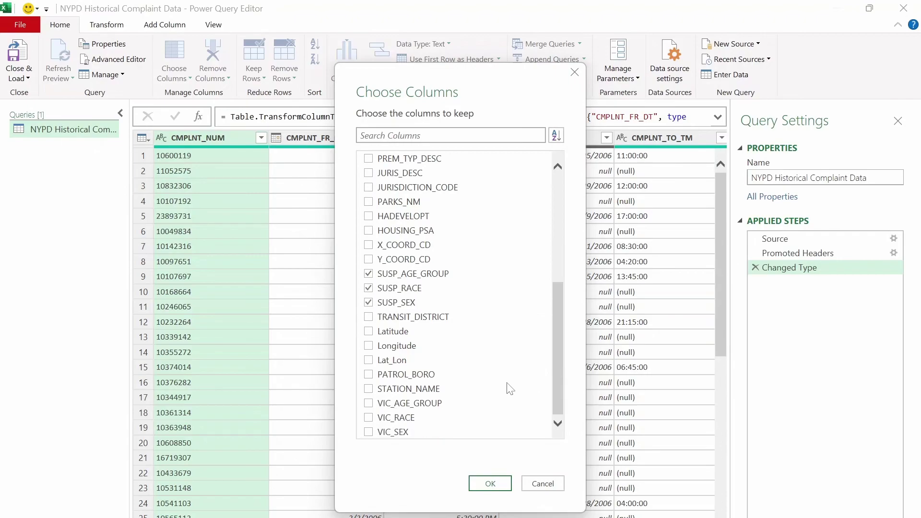
{"action": "left_click", "coordinate": [368, 403]}
{"action": "left_click", "coordinate": [369, 419]}
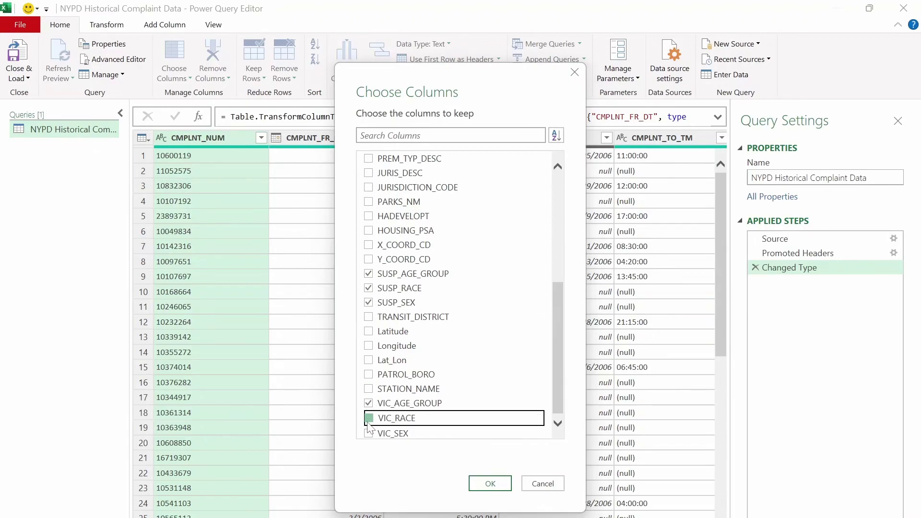
{"action": "left_click", "coordinate": [369, 434]}
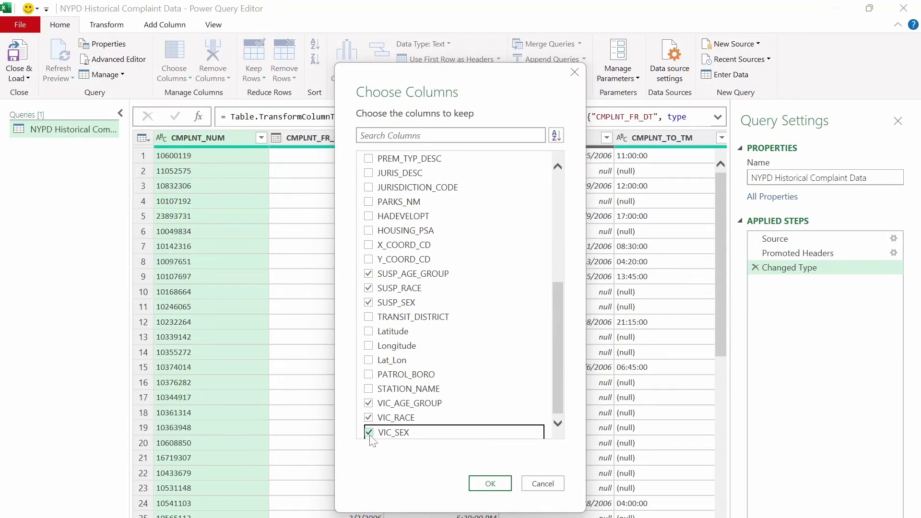
{"action": "left_click", "coordinate": [502, 484]}
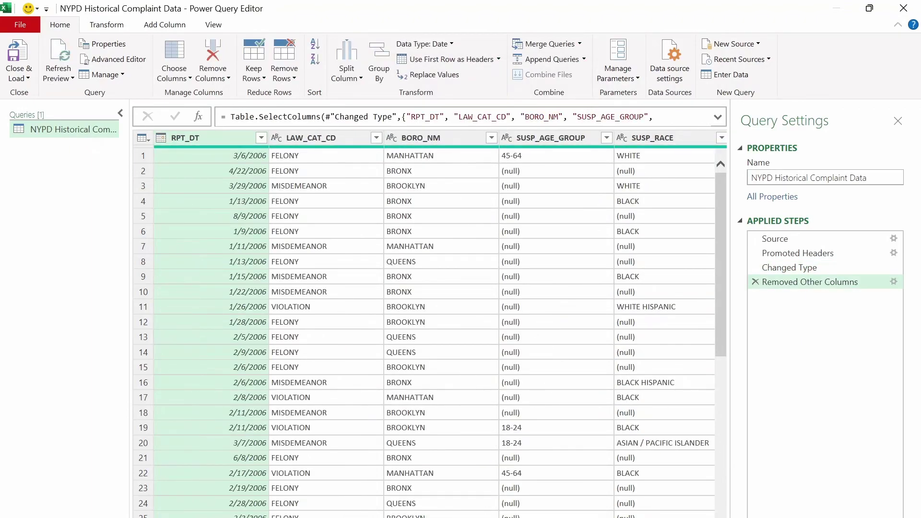
Rename RPT_DT to report_date and LAW_CAT_CD to offense_level.
{"action": "scroll", "coordinate": [432, 326], "scroll_direction": "right", "scroll_amount": 10}
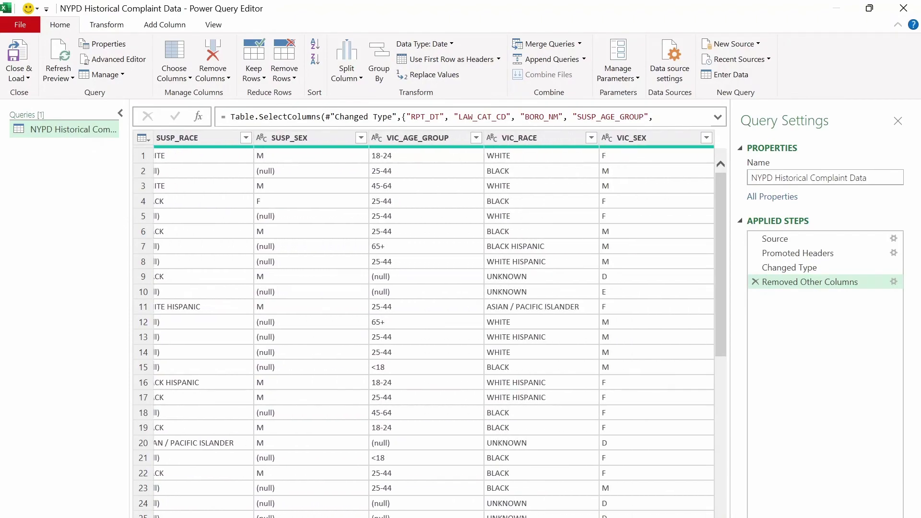
{"action": "scroll", "coordinate": [432, 326], "scroll_direction": "left", "scroll_amount": 10}
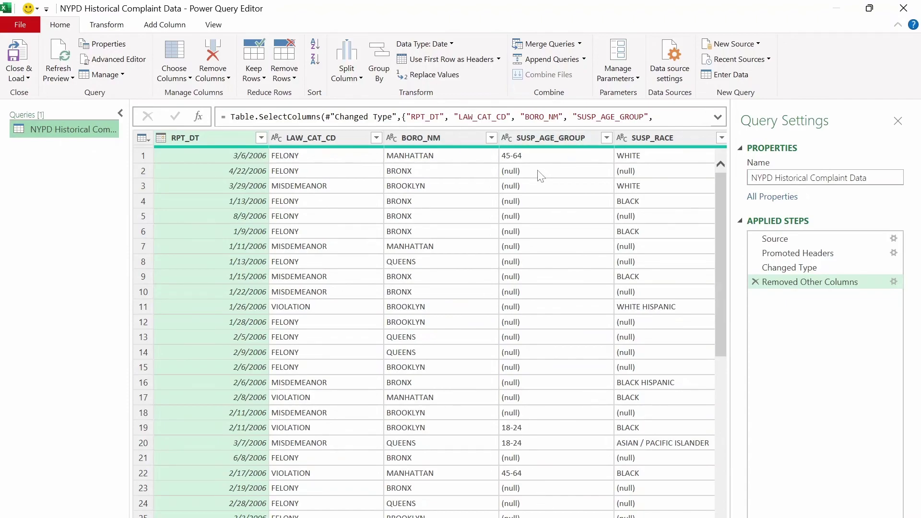
{"action": "double_click", "coordinate": [209, 140]}
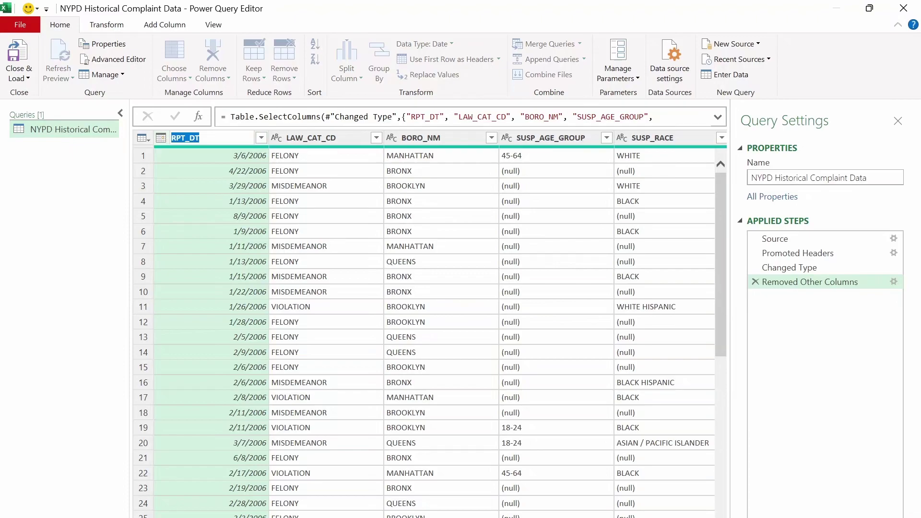
{"action": "type", "text": "report_date"}
{"action": "double_click", "coordinate": [317, 138]}
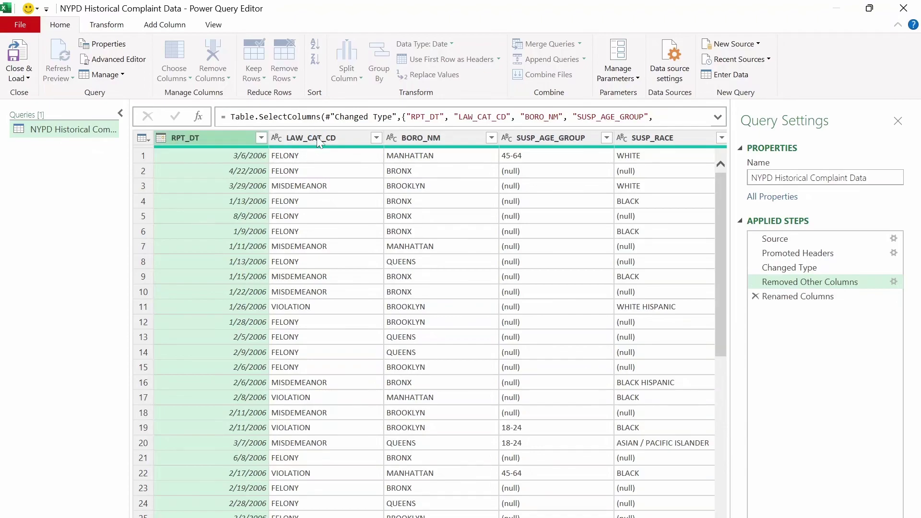
{"action": "right_click", "coordinate": [318, 140]}
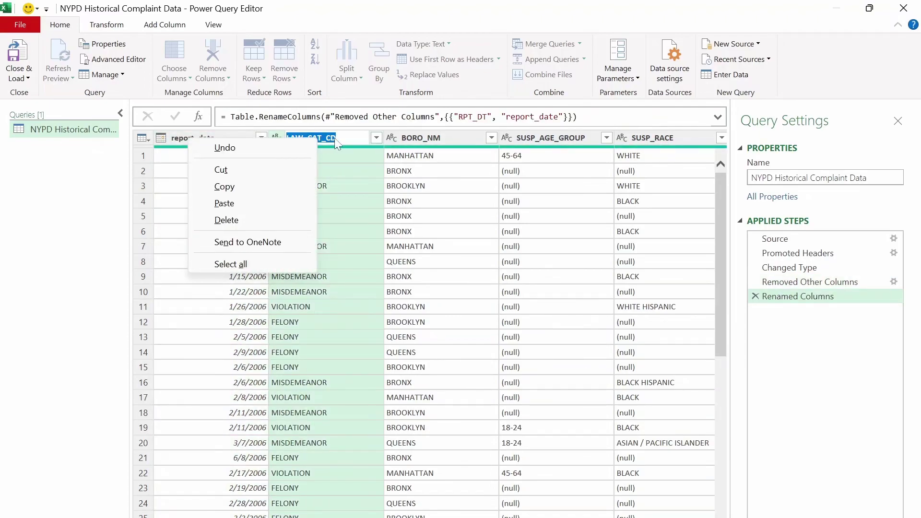
{"action": "key", "text": "Escape"}
{"action": "key", "text": "End"}
{"action": "key", "text": "shift+Left"}
{"action": "key", "text": "shift+Left"}
{"action": "key", "text": "shift+Left"}
{"action": "key", "text": "shift+Left"}
{"action": "key", "text": "shift+Left"}
{"action": "key", "text": "shift+Left"}
{"action": "key", "text": "shift+Left"}
{"action": "key", "text": "shift+Left"}
{"action": "key", "text": "shift+Left"}
{"action": "key", "text": "shift+Left"}
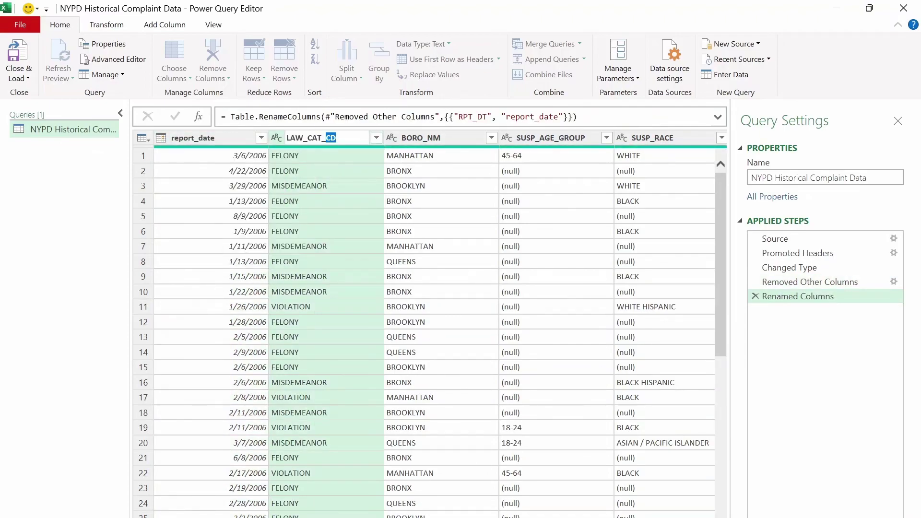
{"action": "type", "text": "offense_level"}
{"action": "key", "text": "Tab"}
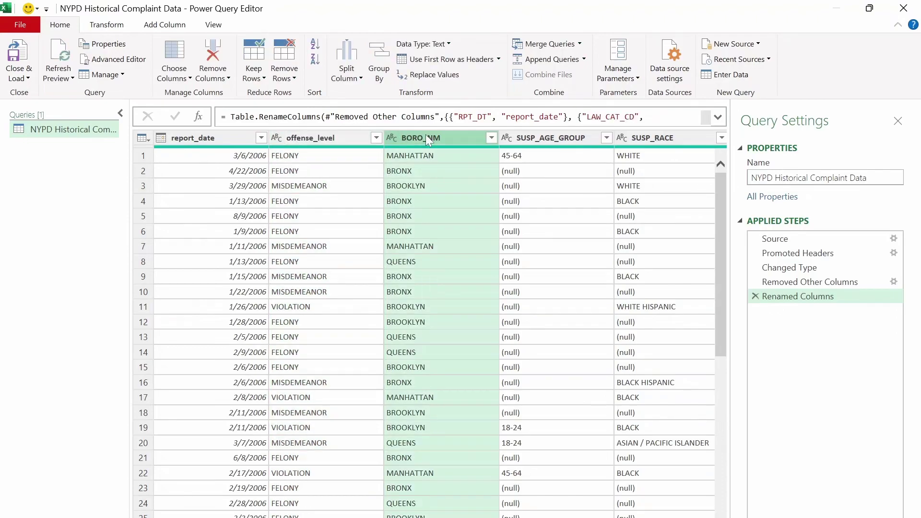
Rename the remaining headers to borough_name, suspect_age_range, suspect_race, suspect_sex, victim_age_range, victim_race and victim_sex.
{"action": "type", "text": "borough_name"}
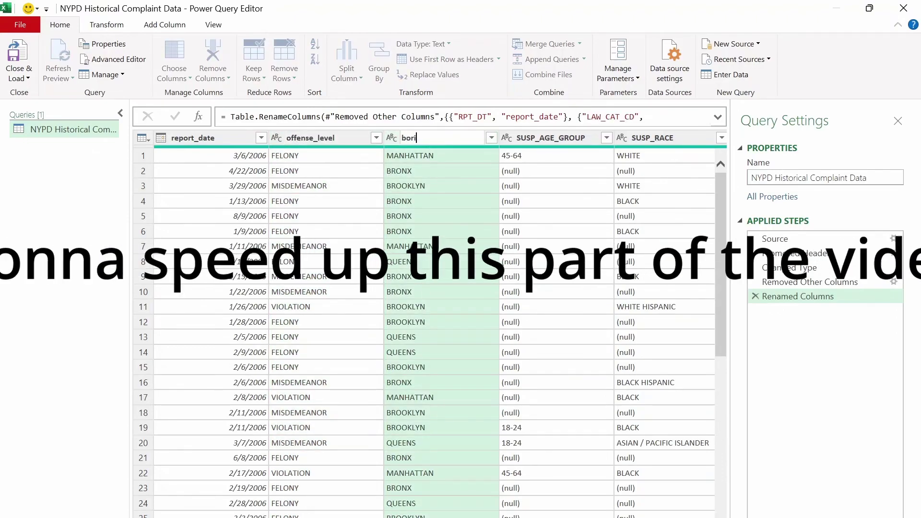
{"action": "key", "text": "Tab"}
{"action": "type", "text": "suspect_age_range"}
{"action": "key", "text": "Tab"}
{"action": "type", "text": "suspect_race"}
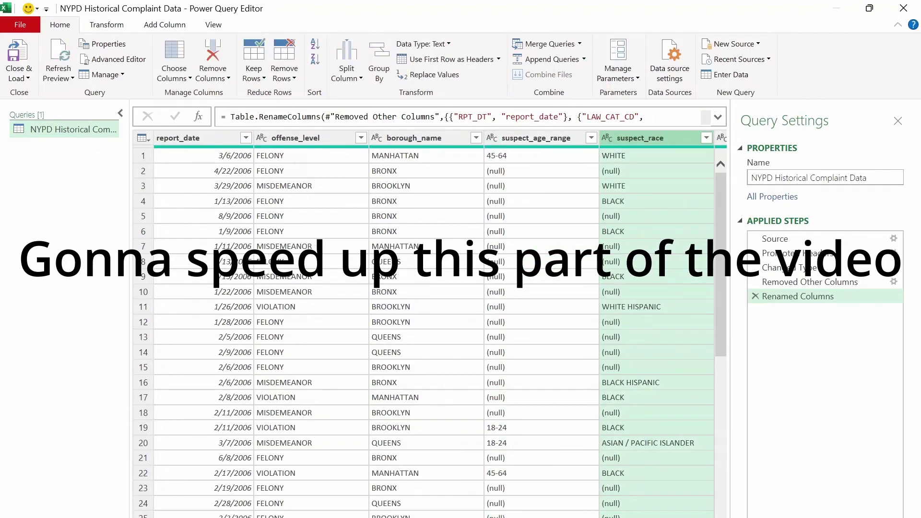
{"action": "key", "text": "Tab"}
{"action": "type", "text": "suspect_sex"}
{"action": "key", "text": "Tab"}
{"action": "type", "text": "victim_age_range"}
{"action": "key", "text": "Tab"}
{"action": "type", "text": "victim_race"}
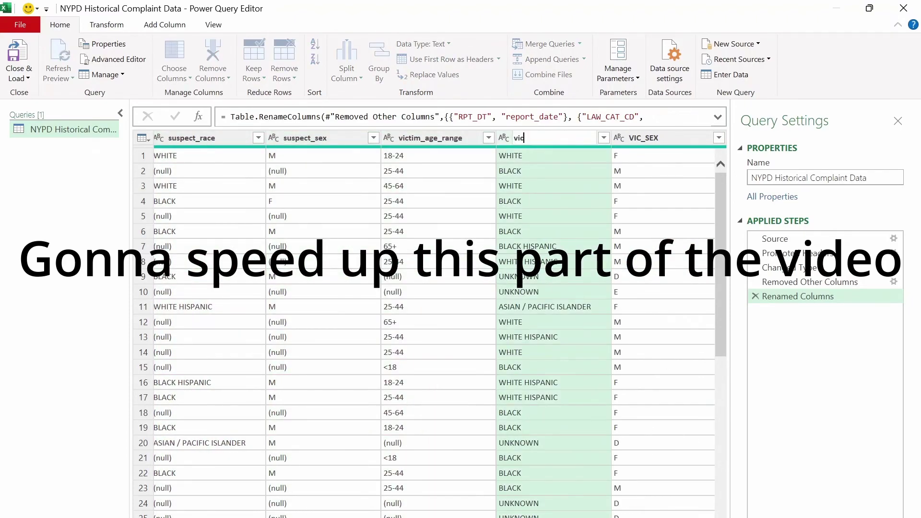
{"action": "key", "text": "Tab"}
{"action": "type", "text": "victim_sex"}
{"action": "key", "text": "Tab"}
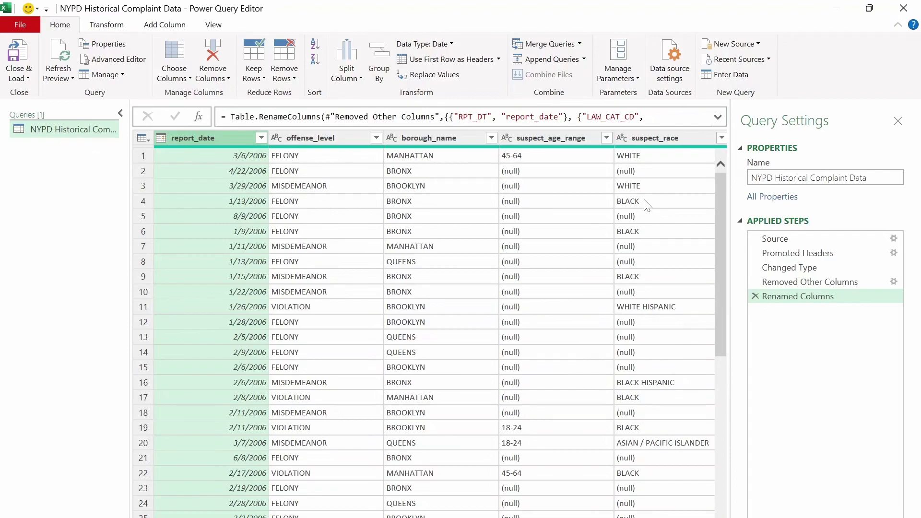
Select every column from report_date to victim_sex and apply Remove Duplicates.
{"action": "key", "text": "shift+Right"}
{"action": "key", "text": "shift+Right"}
{"action": "key", "text": "shift+Right"}
{"action": "key", "text": "shift+Right"}
{"action": "key", "text": "shift+Right"}
{"action": "key", "text": "shift+Right"}
{"action": "key", "text": "shift+Right"}
{"action": "key", "text": "shift+Right"}
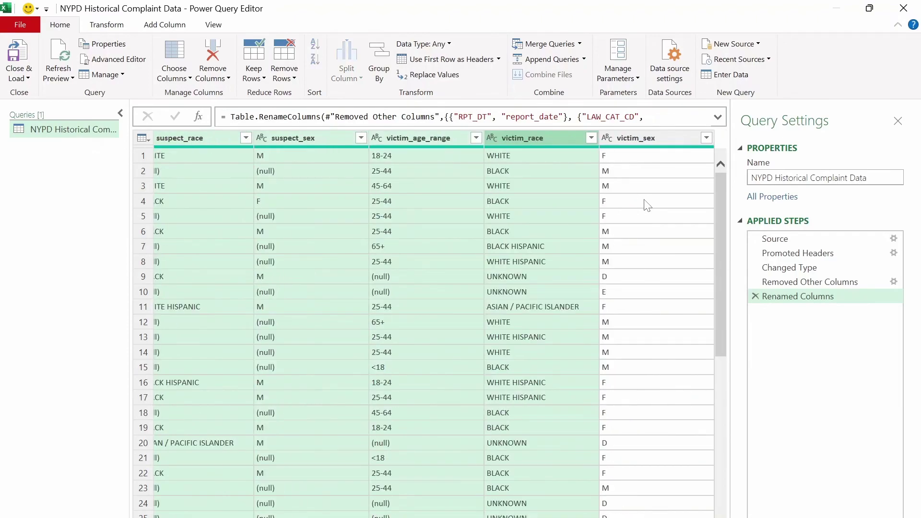
{"action": "left_click", "coordinate": [283, 77]}
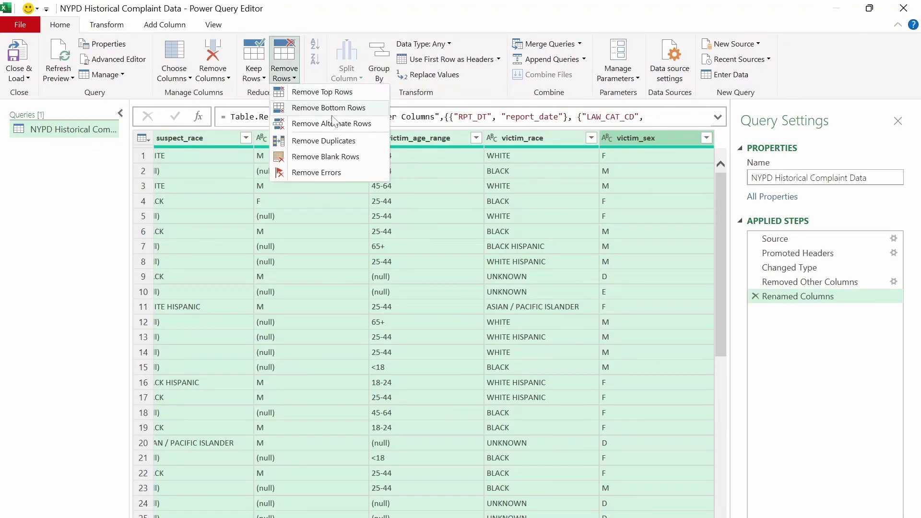
{"action": "left_click", "coordinate": [334, 142]}
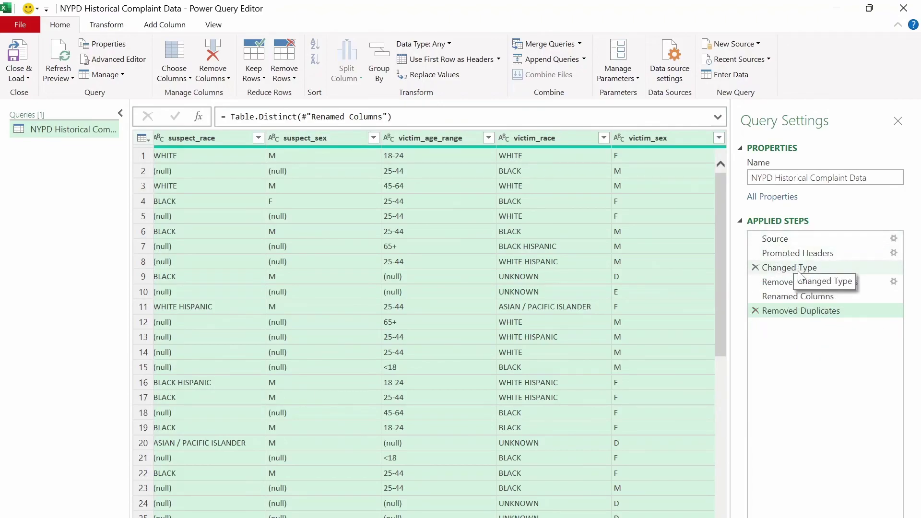
{"action": "left_click", "coordinate": [799, 312]}
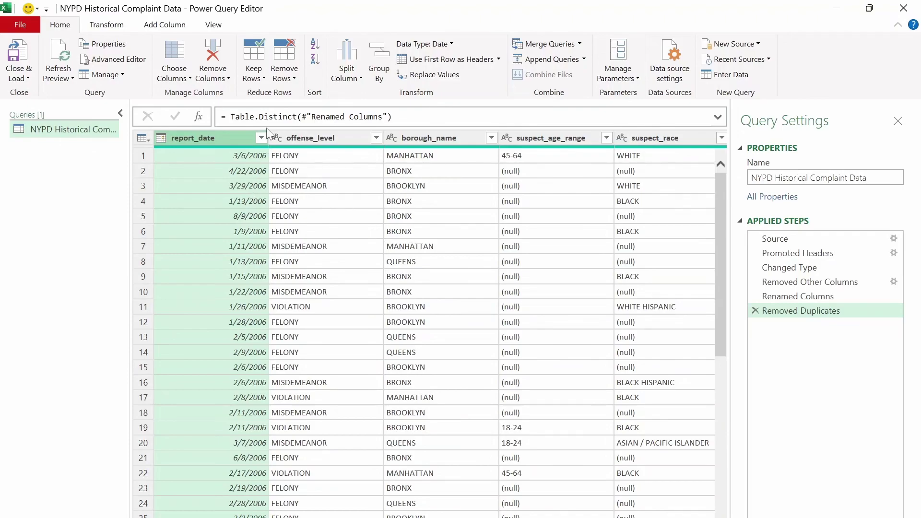
Inspect the report_date, victim_age_range and victim_race filter lists and scroll across the deduplicated table.
{"action": "left_click", "coordinate": [260, 138]}
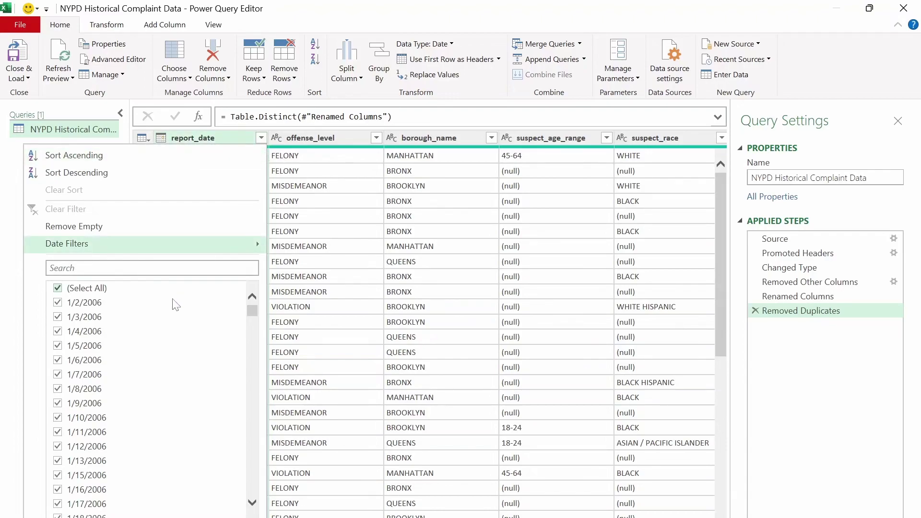
{"action": "key", "text": "Escape"}
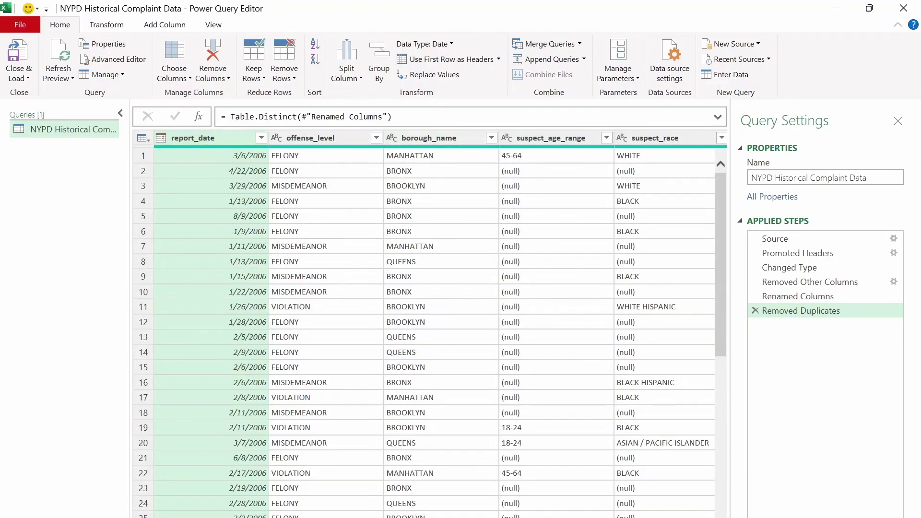
{"action": "scroll", "coordinate": [440, 324], "scroll_direction": "right", "scroll_amount": 5}
{"action": "scroll", "coordinate": [585, 143], "scroll_direction": "right", "scroll_amount": 3}
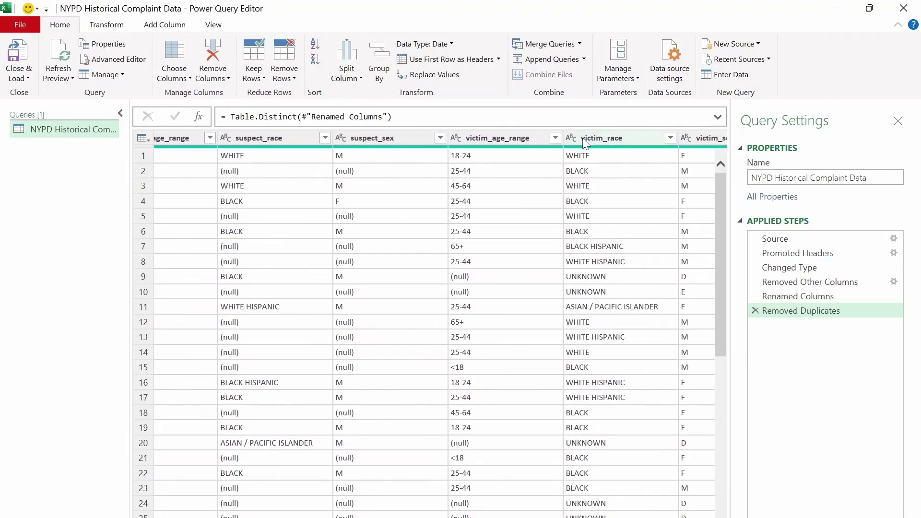
{"action": "left_click", "coordinate": [556, 138]}
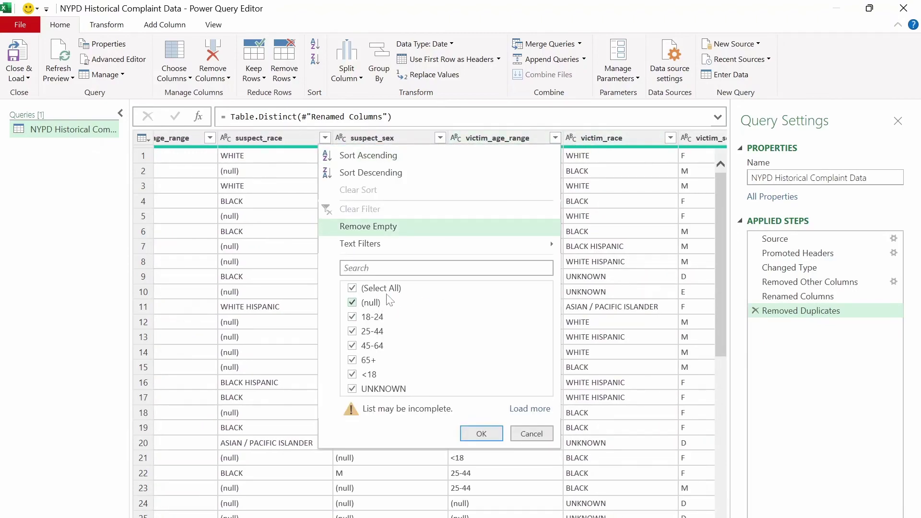
{"action": "left_click", "coordinate": [624, 233]}
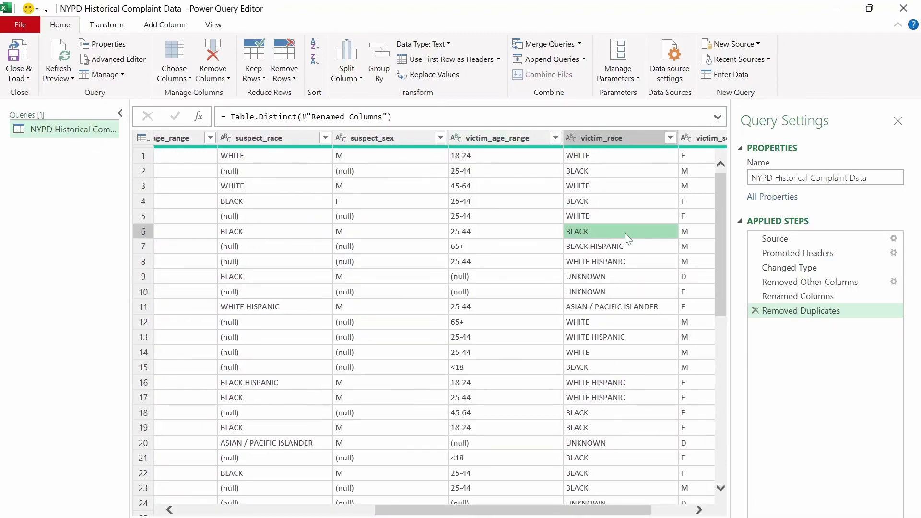
{"action": "left_click", "coordinate": [670, 138]}
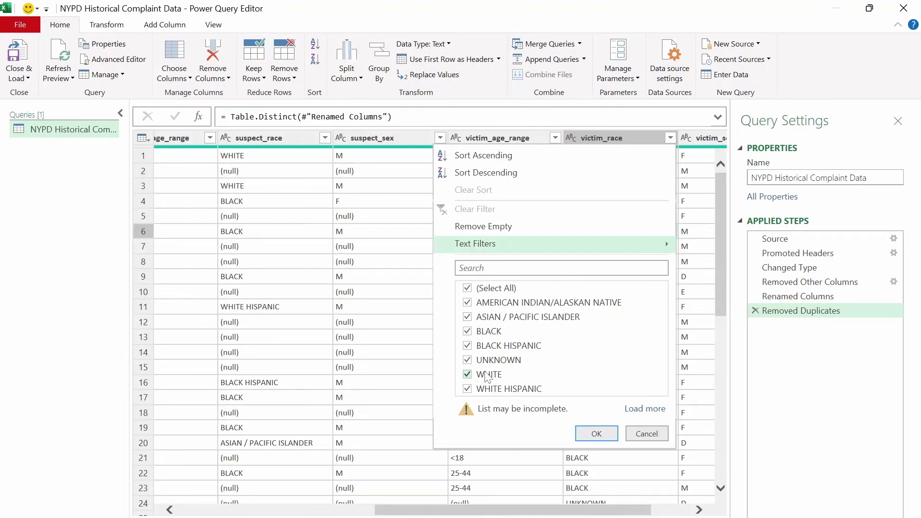
{"action": "left_click_drag", "start_coordinate": [557, 509], "coordinate": [455, 499]}
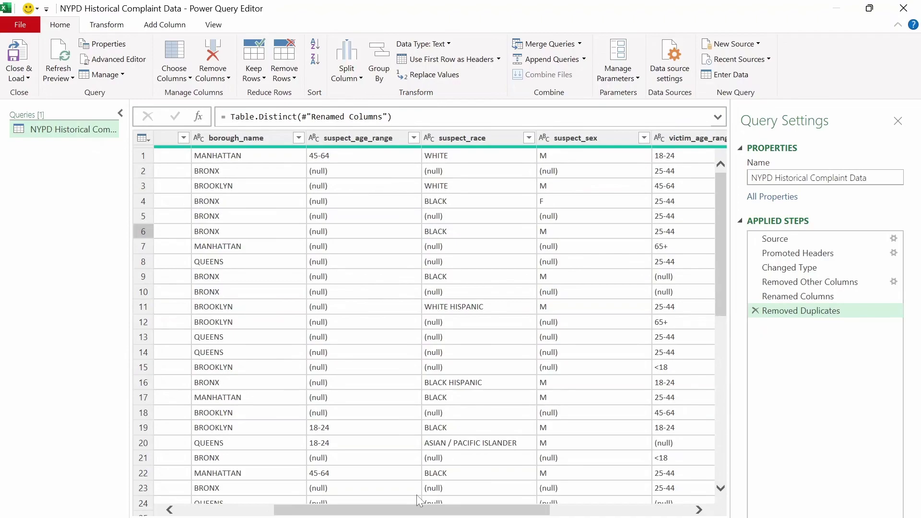
{"action": "left_click_drag", "start_coordinate": [405, 510], "coordinate": [280, 506]}
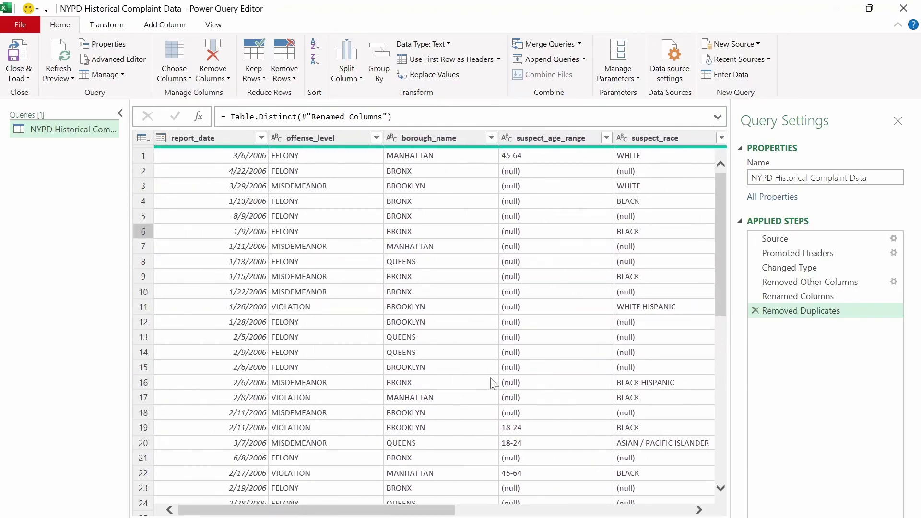
{"action": "left_click_drag", "start_coordinate": [387, 512], "coordinate": [419, 513]}
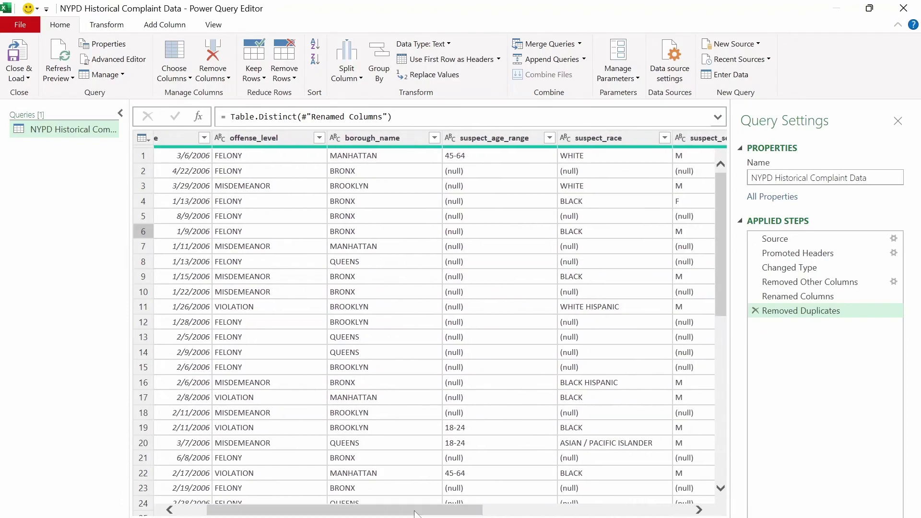
Try selecting the suspect and victim columns starting from suspect_age_range.
{"action": "left_click", "coordinate": [482, 235]}
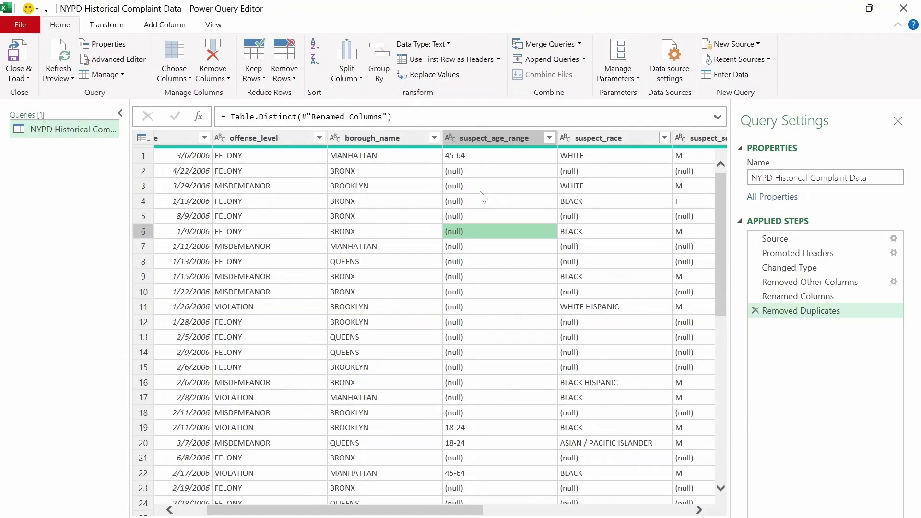
{"action": "key", "text": "ctrl+space"}
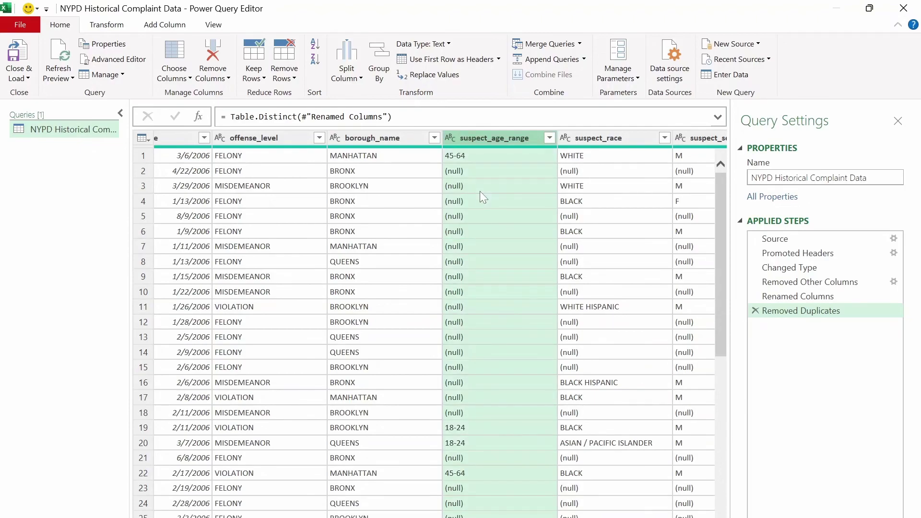
{"action": "key", "text": "shift+Right"}
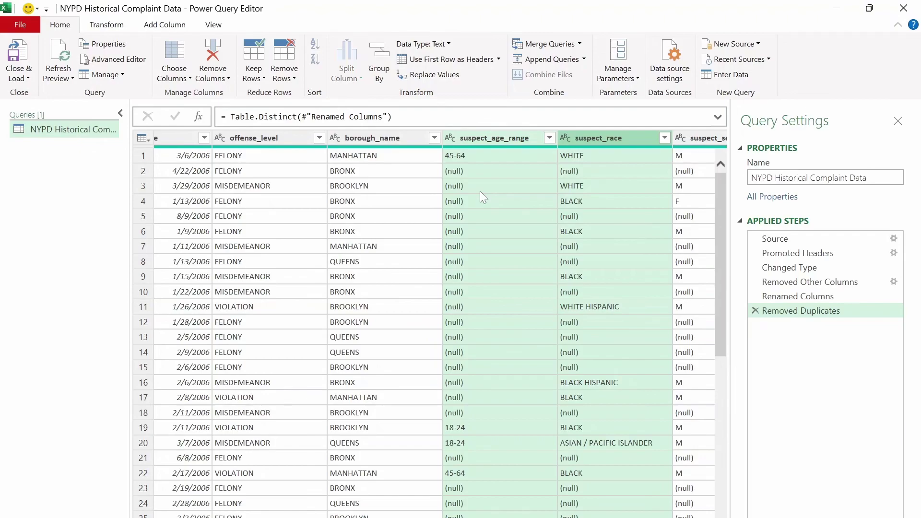
{"action": "key", "text": "shift+Right"}
{"action": "key", "text": "shift+Right"}
{"action": "key", "text": "shift+Right"}
{"action": "key", "text": "shift+Right"}
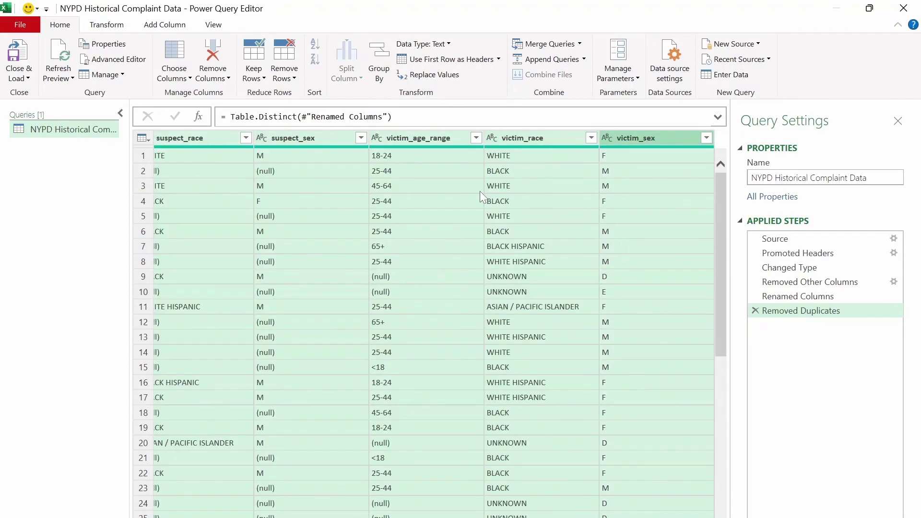
{"action": "key", "text": "shift+Left"}
{"action": "key", "text": "shift+Left"}
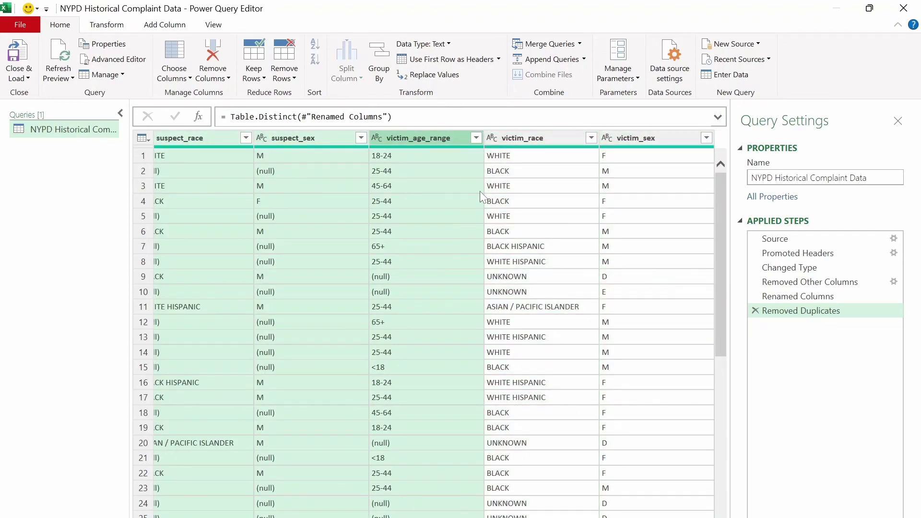
{"action": "right_click", "coordinate": [340, 201]}
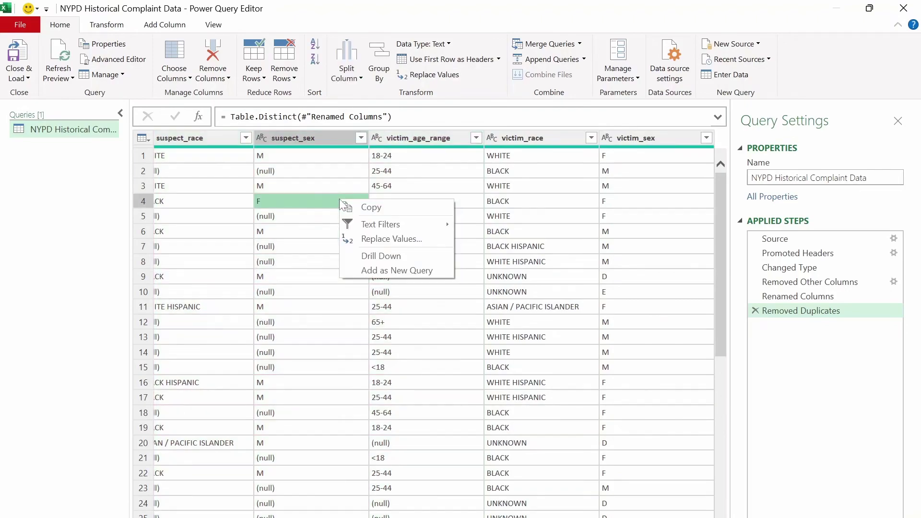
{"action": "key", "text": "Escape"}
{"action": "key", "text": "Up"}
{"action": "key", "text": "Left"}
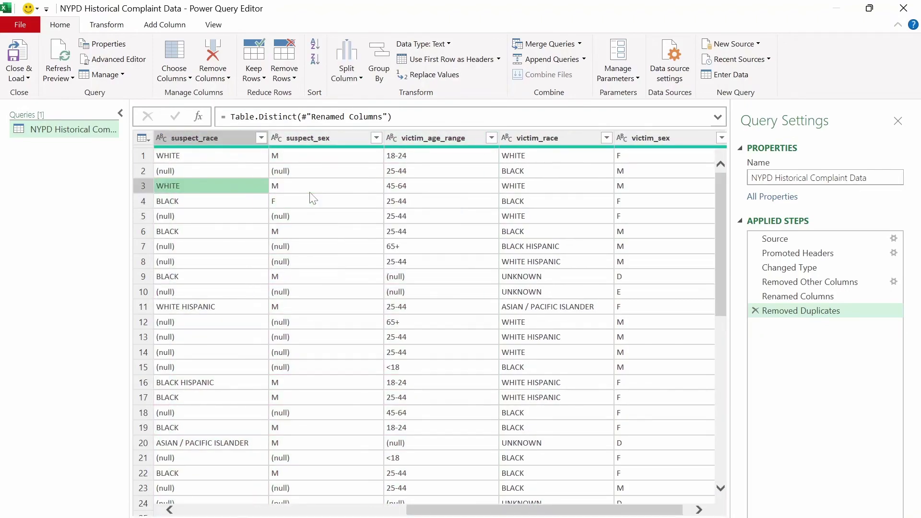
{"action": "key", "text": "Left"}
{"action": "key", "text": "Left"}
{"action": "key", "text": "Left"}
{"action": "key", "text": "Right"}
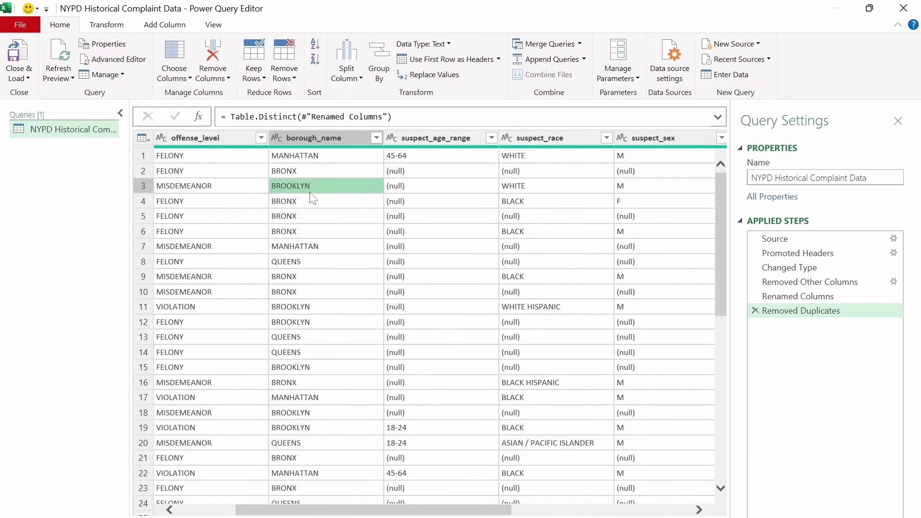
{"action": "key", "text": "Right"}
{"action": "key", "text": "Left"}
Select the columns from borough_name through victim_sex and open their header context menu.
{"action": "key", "text": "ctrl+space"}
{"action": "key", "text": "shift+Right"}
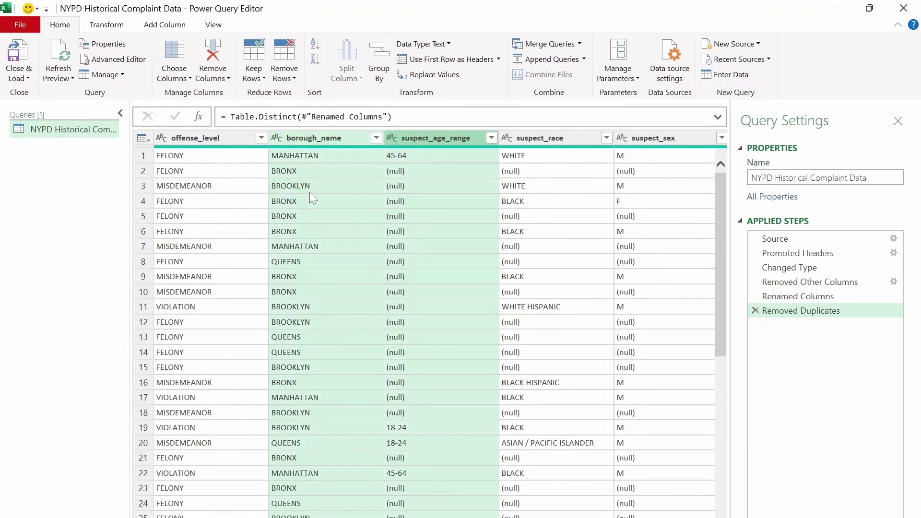
{"action": "key", "text": "shift+Right"}
{"action": "key", "text": "shift+Right"}
{"action": "key", "text": "shift+Right"}
{"action": "key", "text": "shift+Right"}
{"action": "key", "text": "shift+Right"}
{"action": "key", "text": "ctrl+Left"}
{"action": "key", "text": "ctrl+Left"}
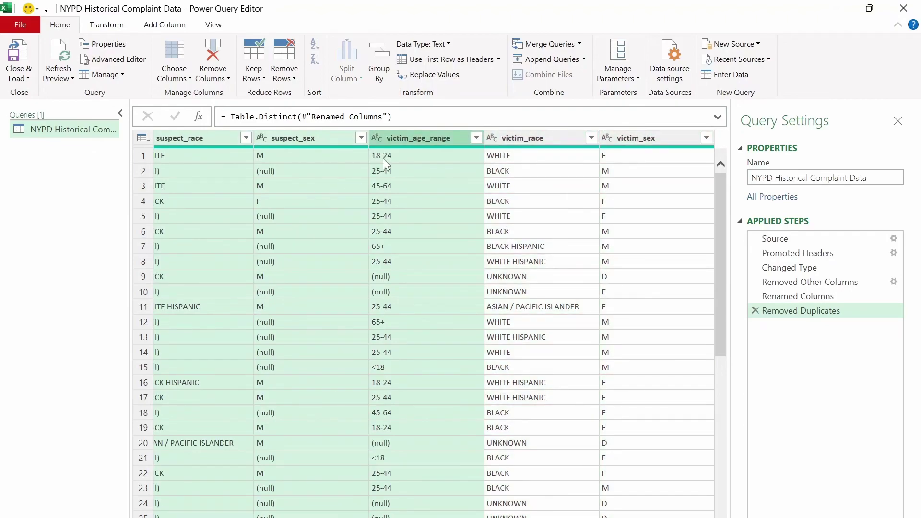
{"action": "right_click", "coordinate": [405, 138]}
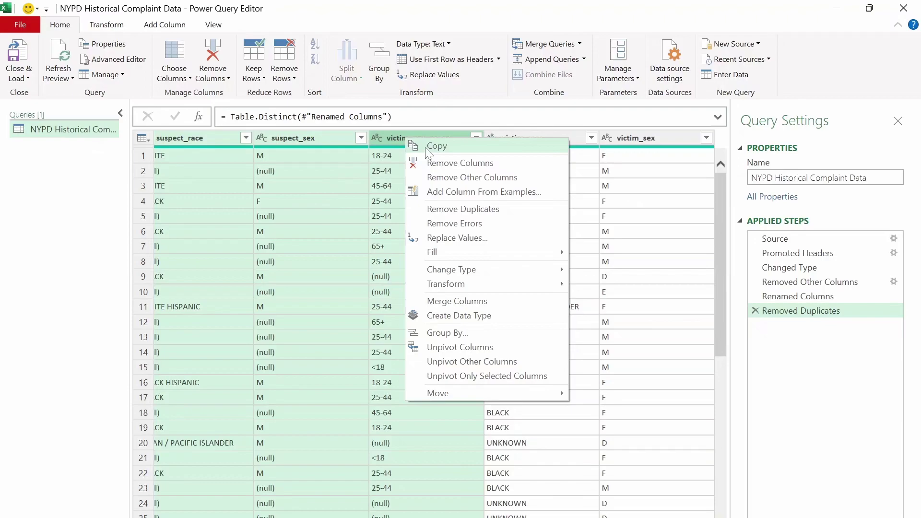
Use Replace Values to change (null) to N/A in the selected columns.
{"action": "left_click", "coordinate": [444, 237]}
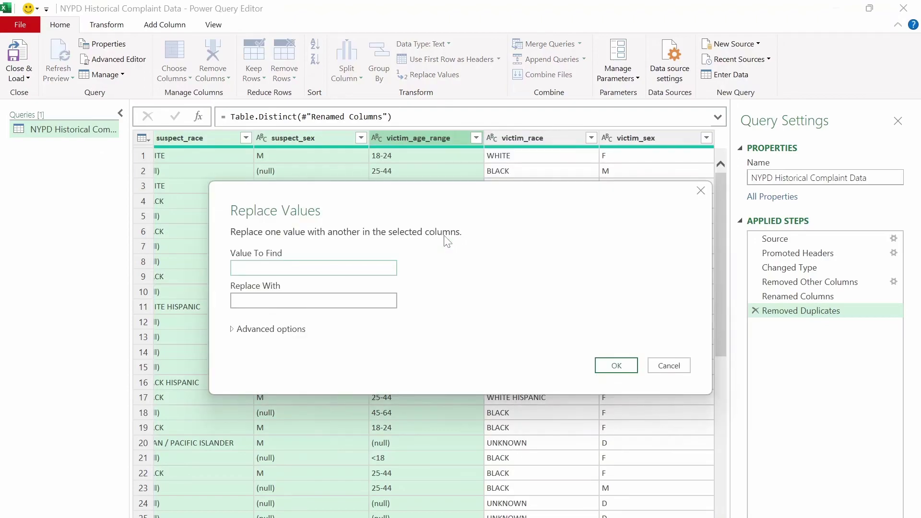
{"action": "type", "text": "(null)"}
{"action": "key", "text": "Tab"}
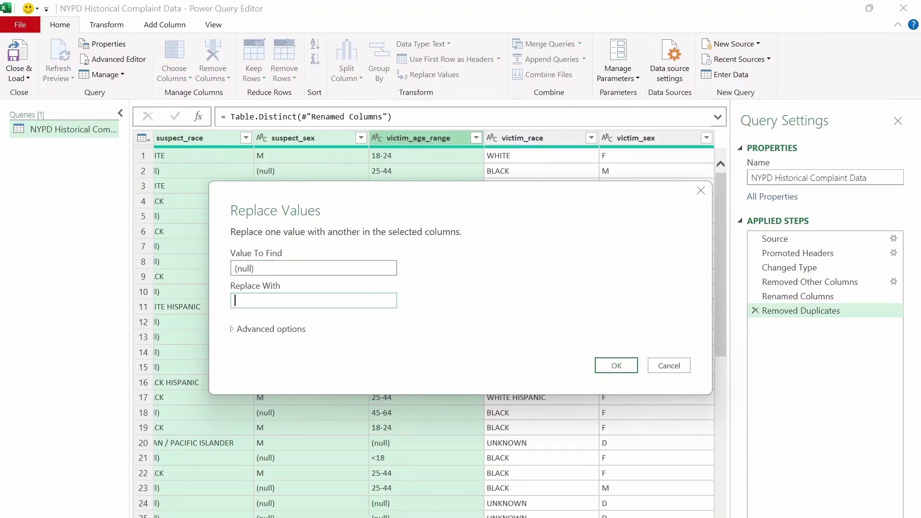
{"action": "type", "text": "N?"}
{"action": "key", "text": "BackSpace"}
{"action": "type", "text": "/A"}
{"action": "left_click", "coordinate": [598, 372]}
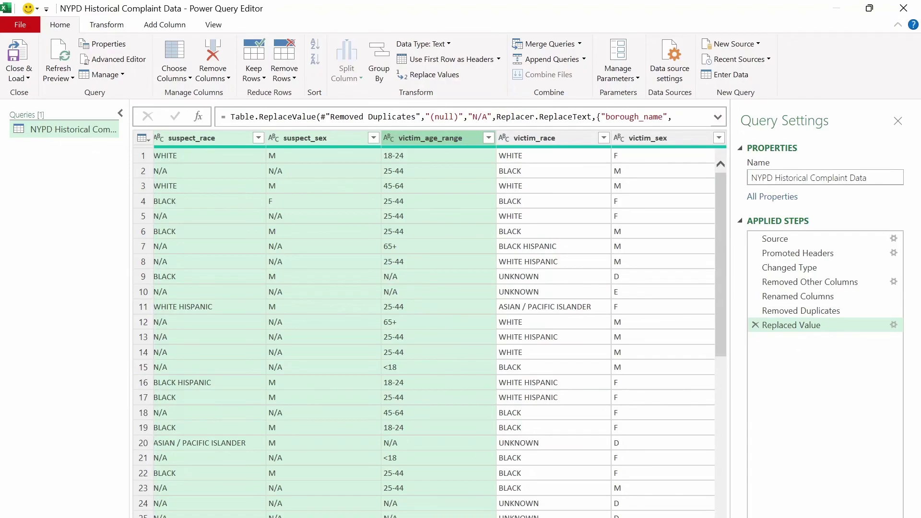
{"action": "scroll", "coordinate": [237, 186], "scroll_direction": "left", "scroll_amount": 5}
{"action": "left_click", "coordinate": [236, 186]}
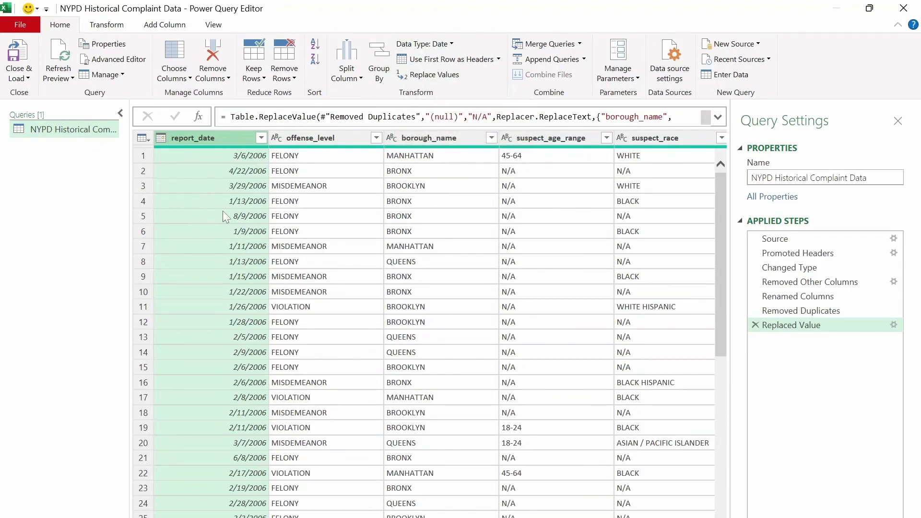
{"action": "left_click", "coordinate": [309, 139]}
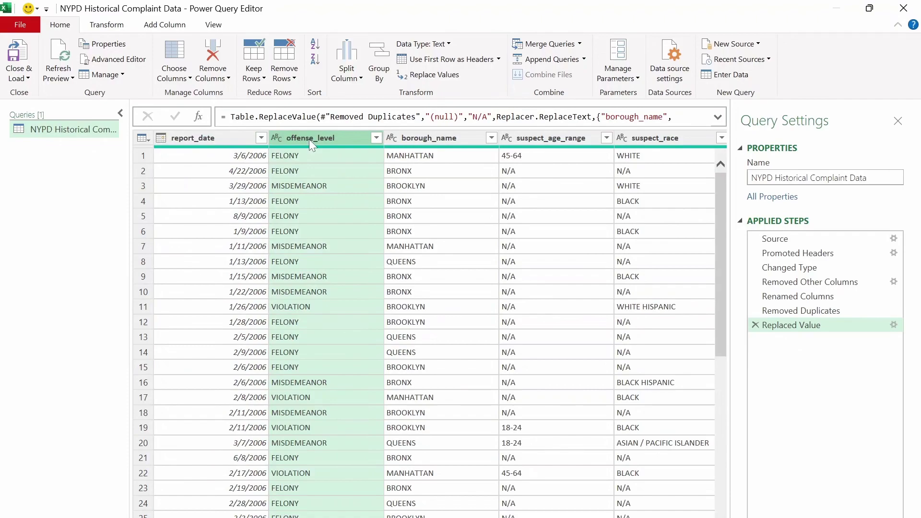
{"action": "left_click", "coordinate": [428, 134]}
{"action": "key", "text": "Right"}
{"action": "key", "text": "Right"}
{"action": "key", "text": "Home"}
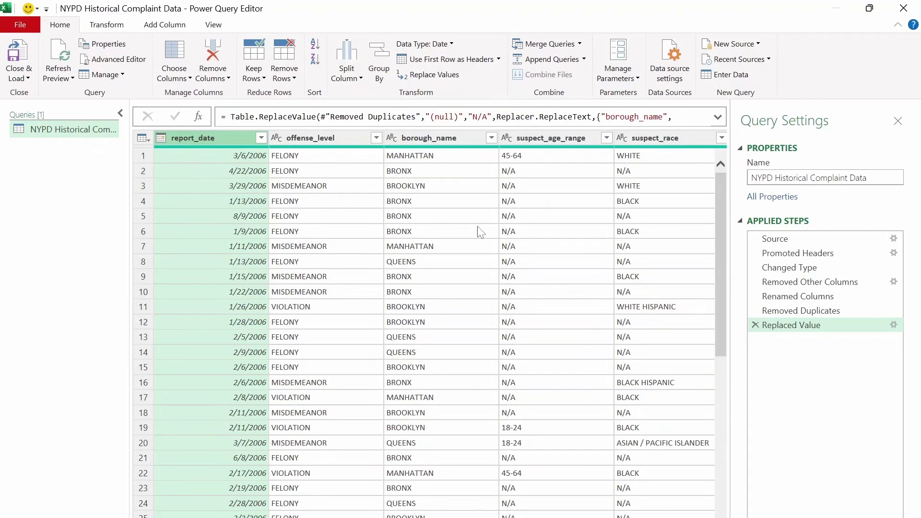
Trim extra spaces in all text columns from offense_level onward.
{"action": "left_click", "coordinate": [331, 140]}
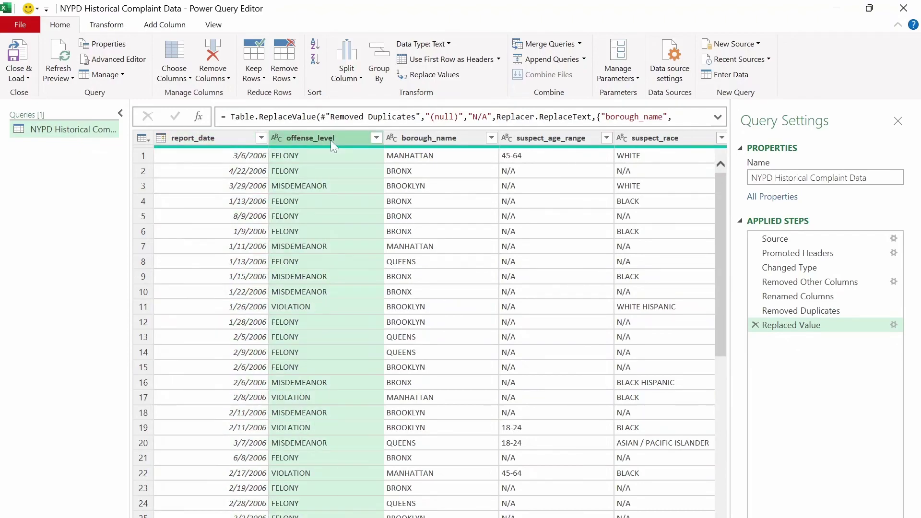
{"action": "key", "text": "shift+Right"}
{"action": "key", "text": "shift+Right"}
{"action": "key", "text": "shift+Right"}
{"action": "key", "text": "shift+Right"}
{"action": "key", "text": "shift+Right"}
{"action": "key", "text": "shift+Right"}
{"action": "key", "text": "shift+Right"}
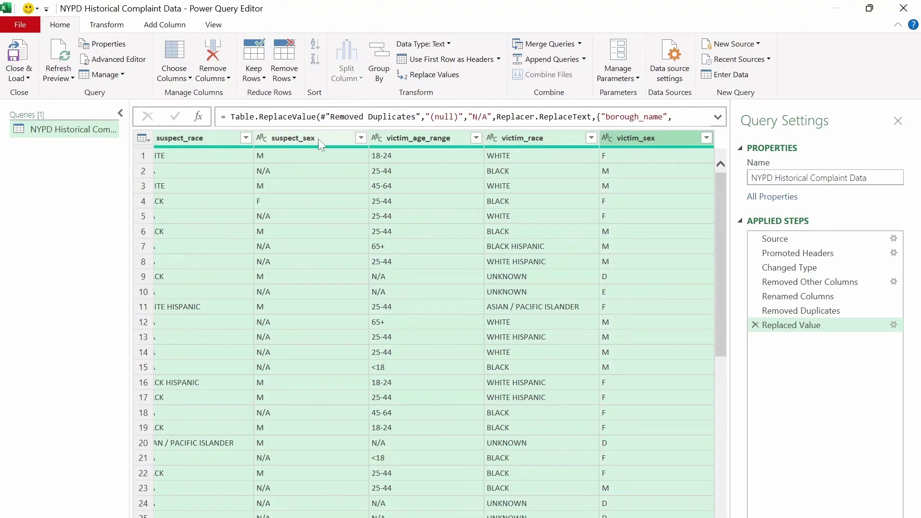
{"action": "right_click", "coordinate": [312, 141]}
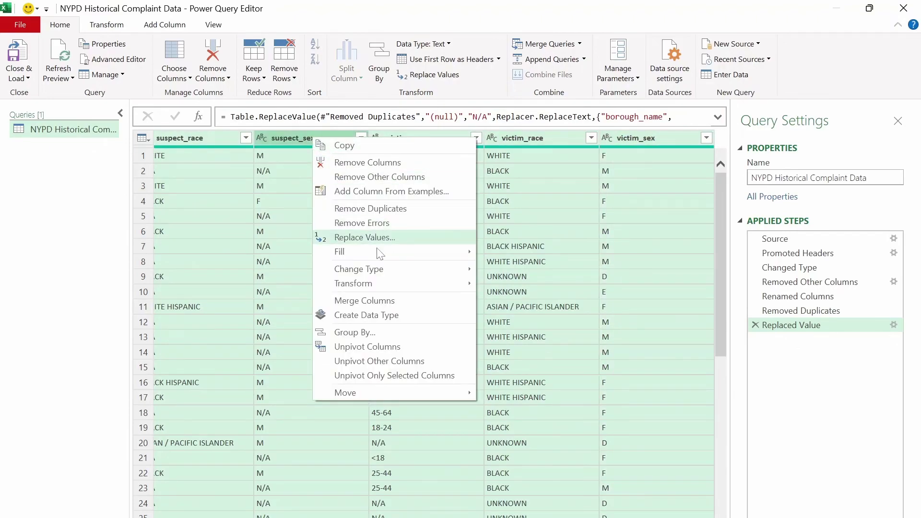
{"action": "mouse_move", "coordinate": [373, 287]}
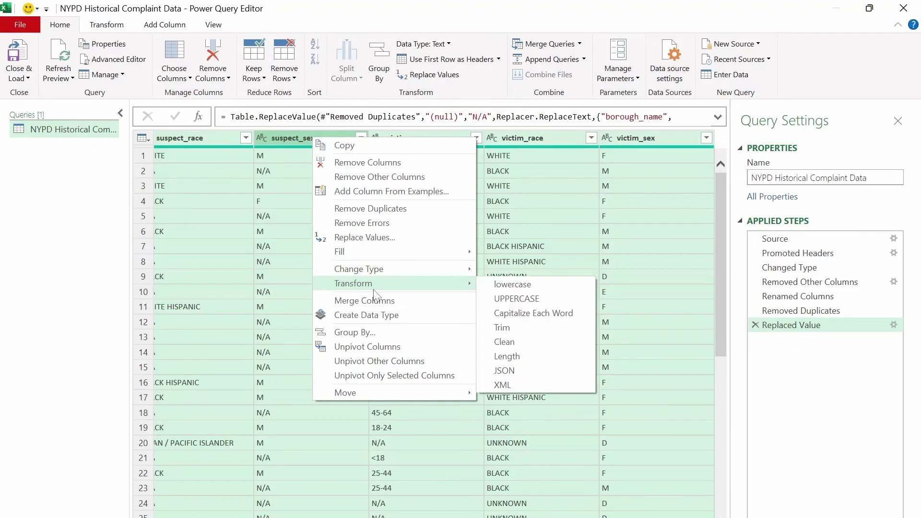
{"action": "left_click", "coordinate": [510, 330]}
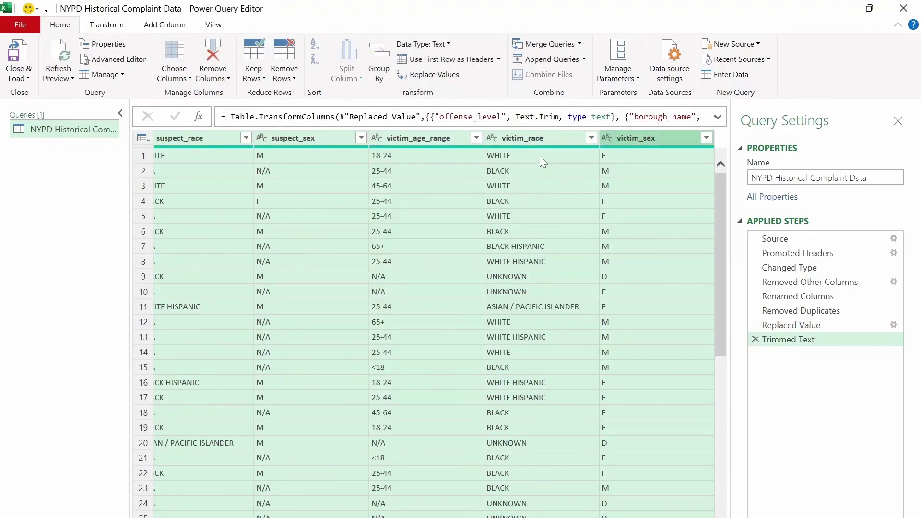
Apply Transform > Clean to the same text columns.
{"action": "right_click", "coordinate": [524, 138]}
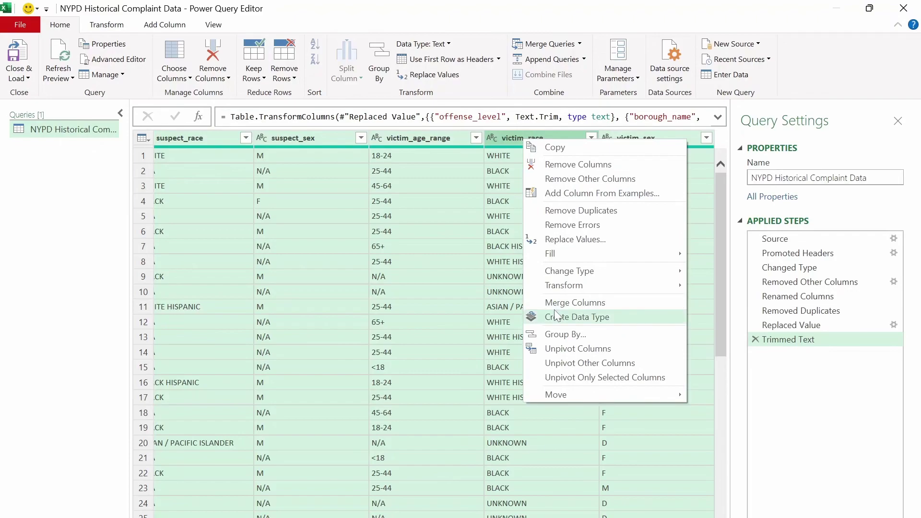
{"action": "mouse_move", "coordinate": [543, 287]}
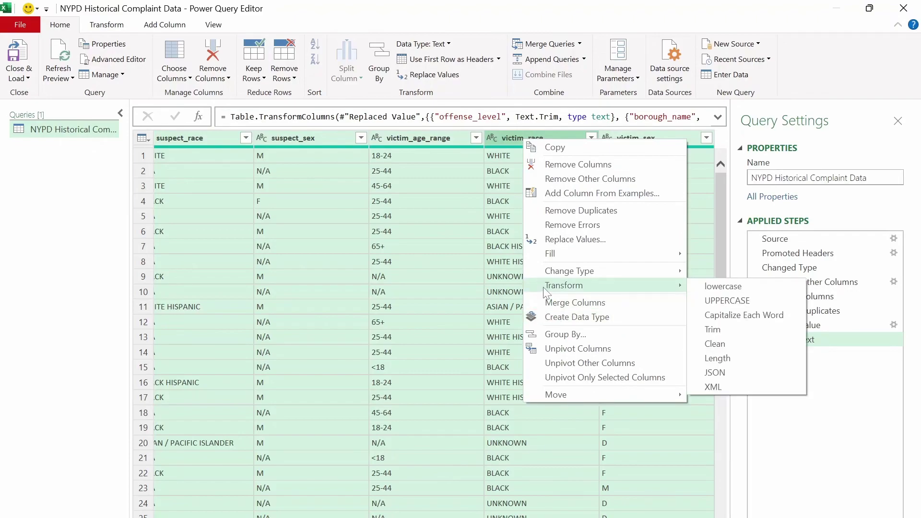
{"action": "left_click", "coordinate": [728, 346]}
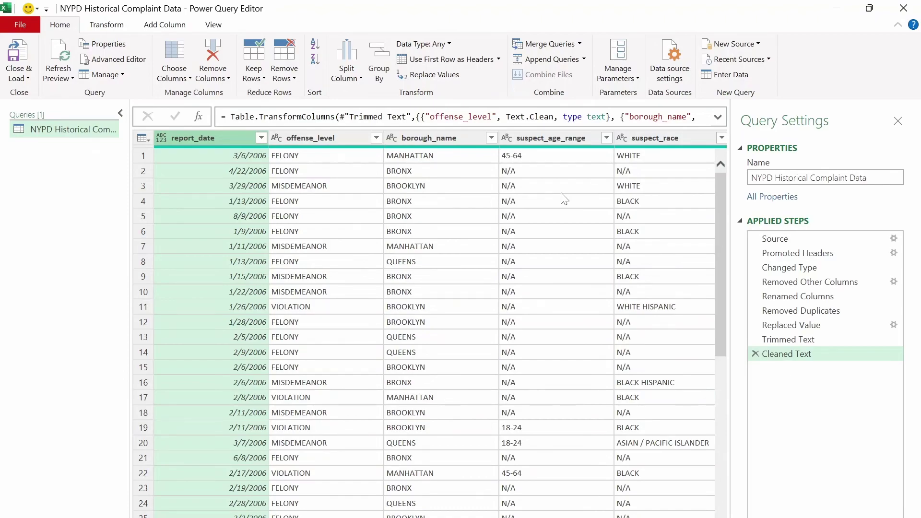
Close & Load the cleaned NYPD Historical Complaint Data query into the workbook.
{"action": "left_click", "coordinate": [27, 53]}
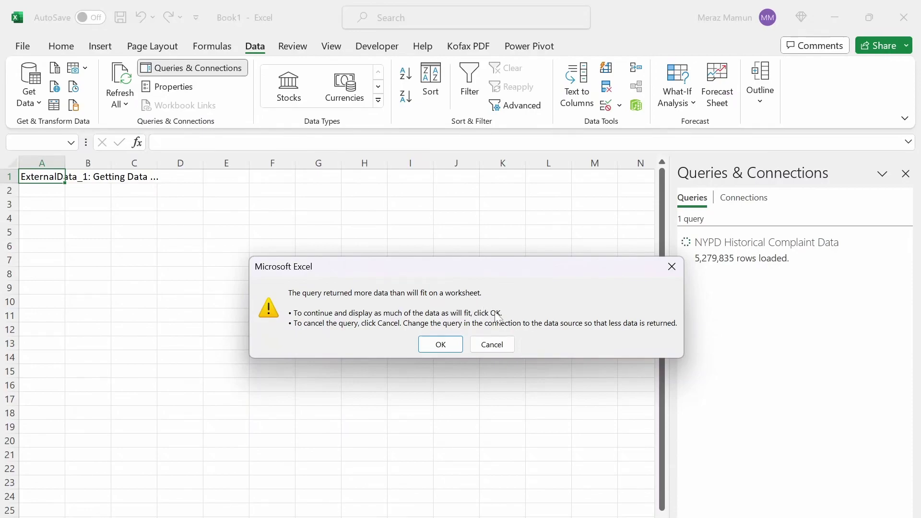
Dismiss the overflow warning and reload the NYPD query as connection only, added to the Data Model.
{"action": "left_click", "coordinate": [510, 345]}
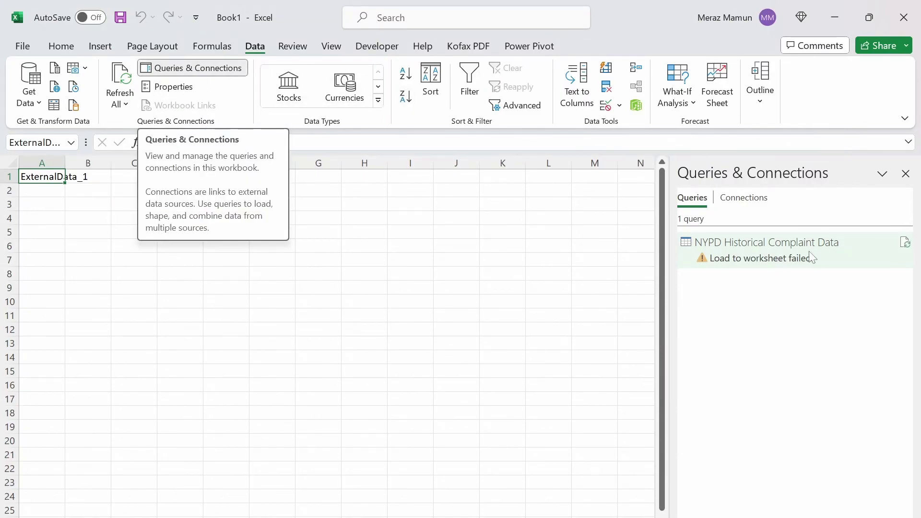
{"action": "right_click", "coordinate": [791, 251]}
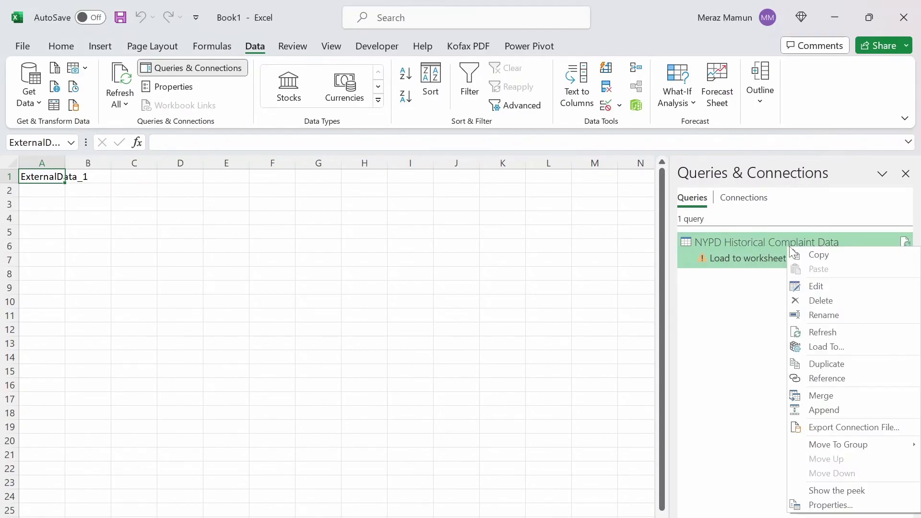
{"action": "left_click", "coordinate": [847, 347]}
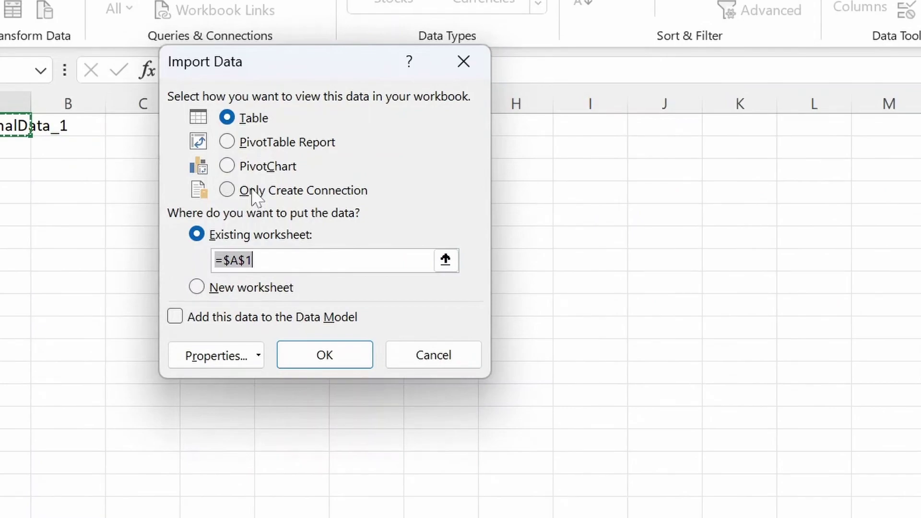
{"action": "left_click", "coordinate": [277, 196]}
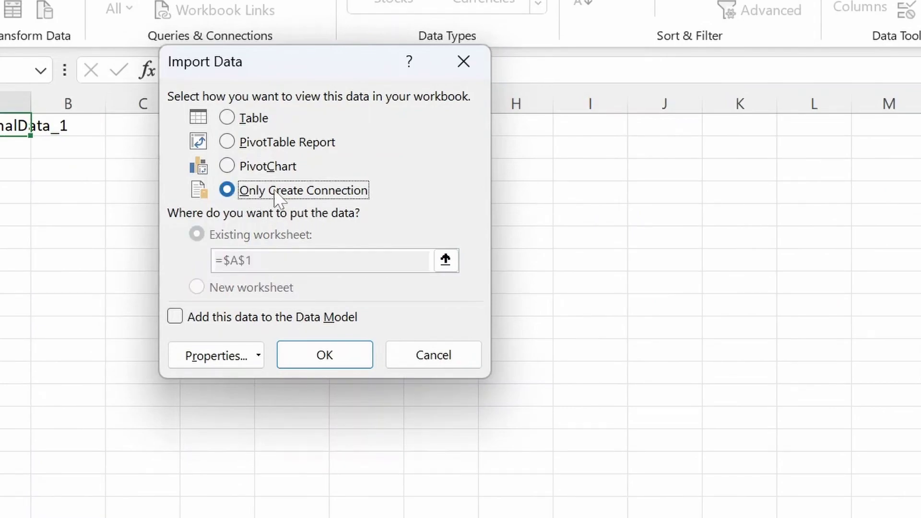
{"action": "left_click", "coordinate": [176, 319]}
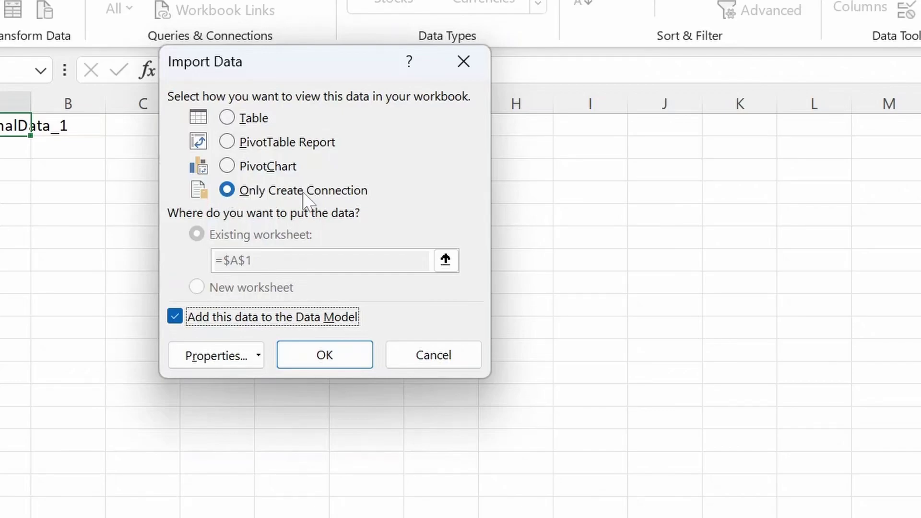
{"action": "left_click", "coordinate": [309, 347]}
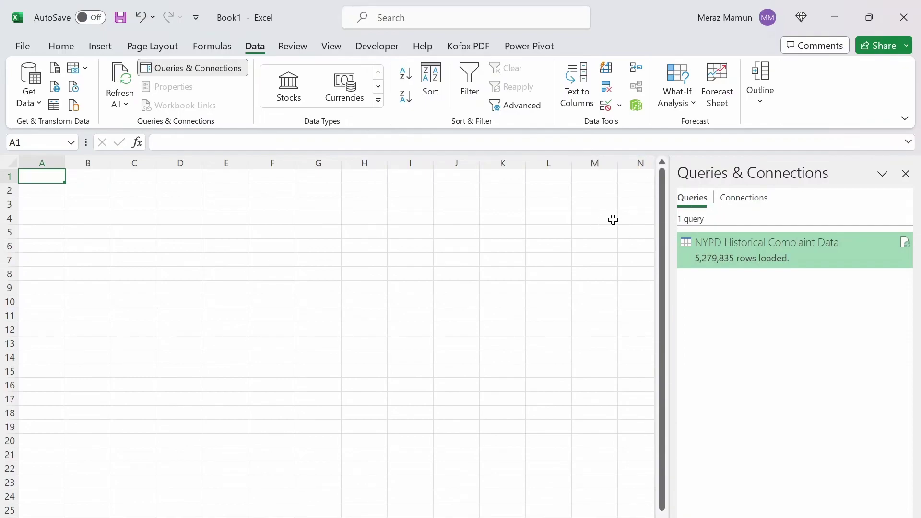
Inspect the complaint table in Power Pivot and start a PivotTable from the data model.
{"action": "left_click", "coordinate": [636, 106]}
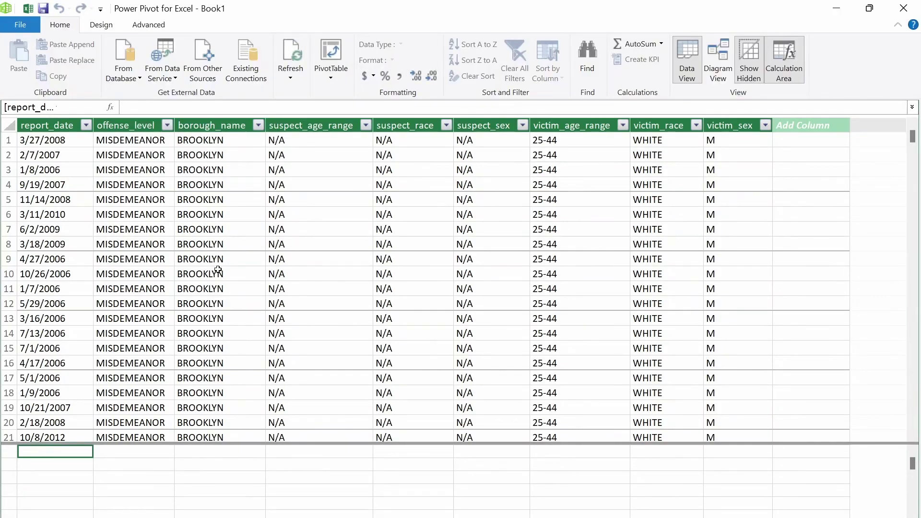
{"action": "right_click", "coordinate": [217, 270]}
{"action": "left_click", "coordinate": [218, 271]}
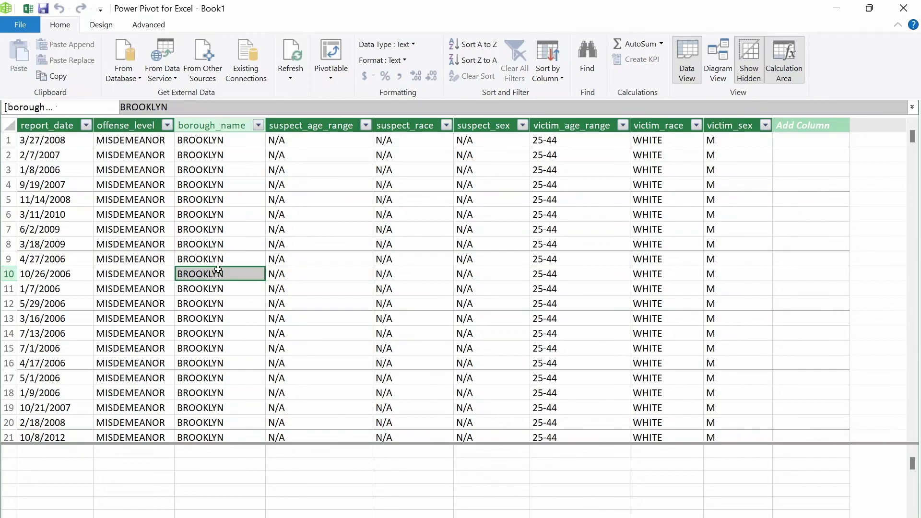
{"action": "left_click", "coordinate": [99, 230]}
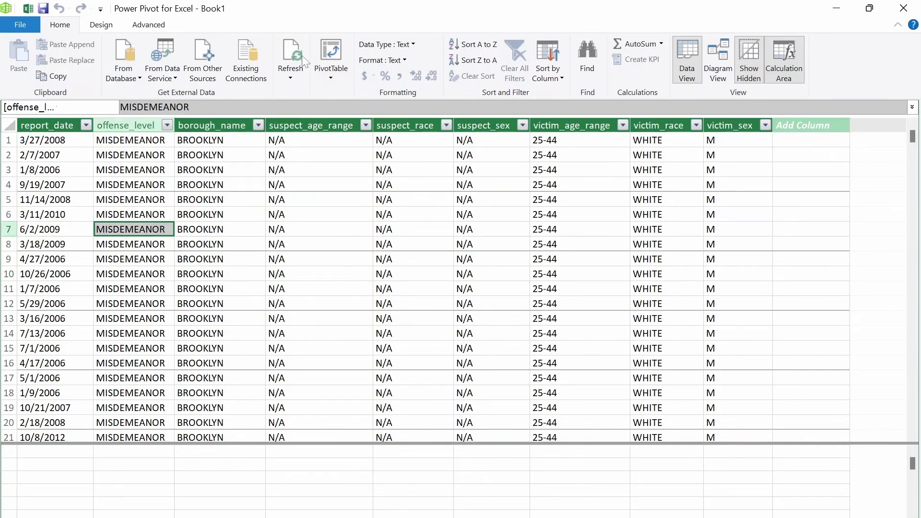
{"action": "right_click", "coordinate": [328, 72]}
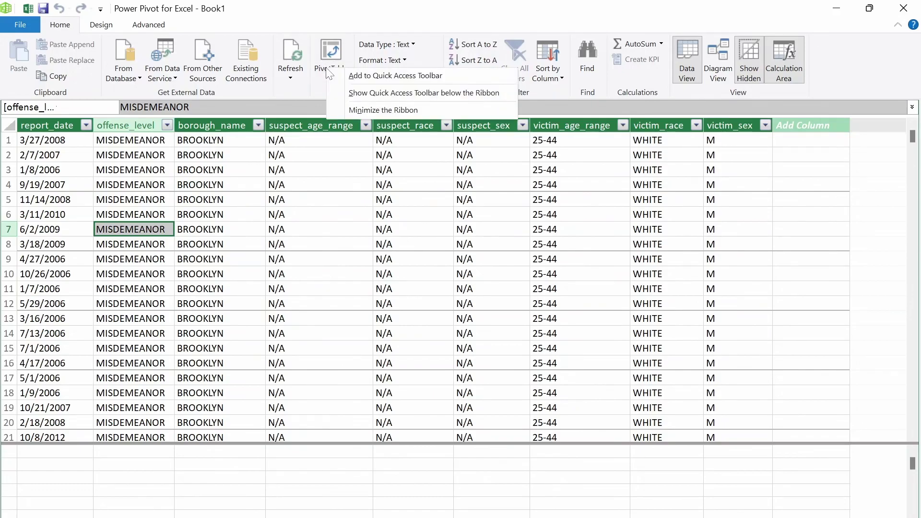
{"action": "left_click", "coordinate": [330, 48]}
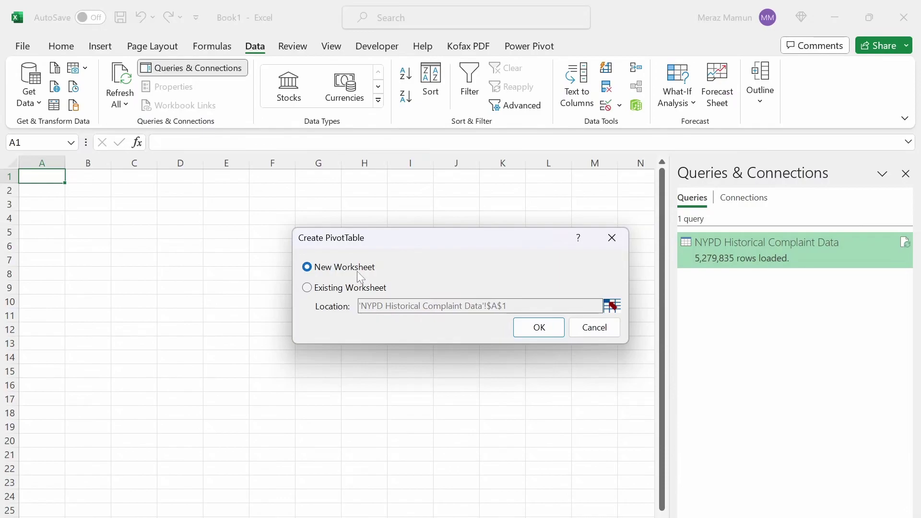
On a new worksheet, put borough_name in Rows and a count of offense_level in Values.
{"action": "left_click", "coordinate": [540, 327]}
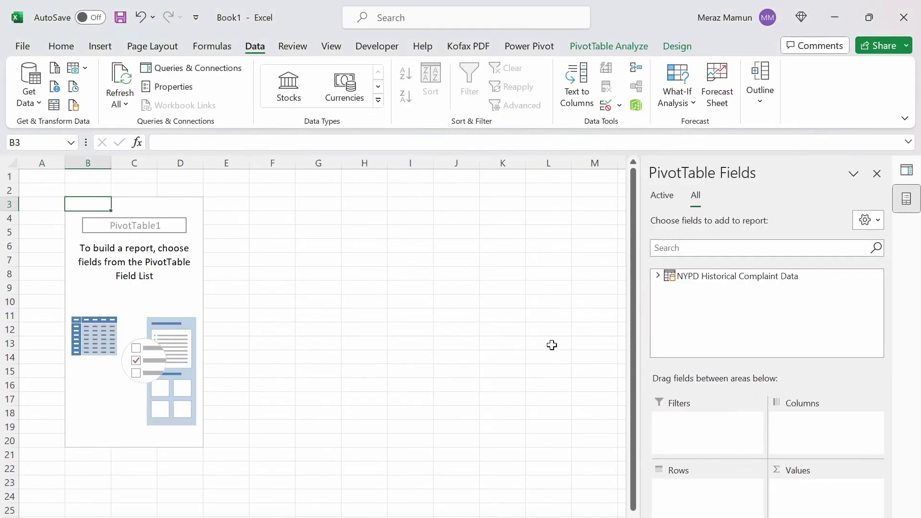
{"action": "left_click", "coordinate": [657, 276]}
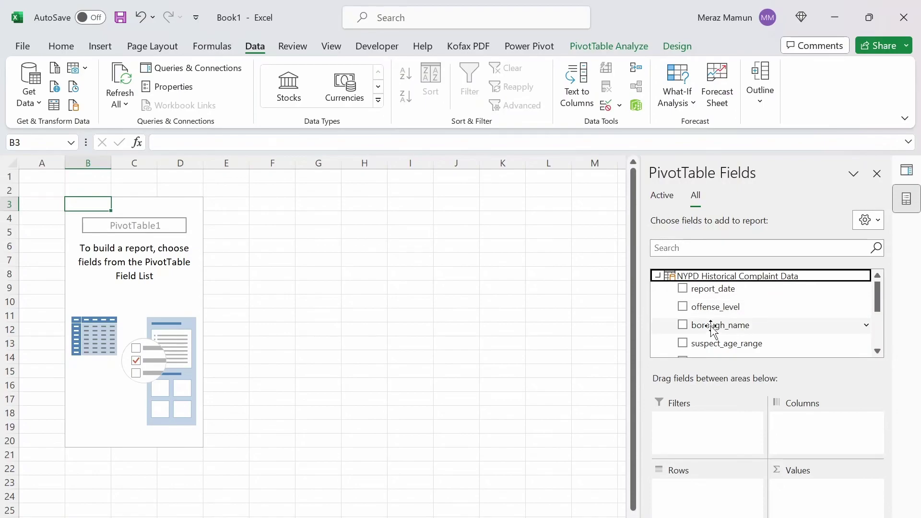
{"action": "left_click_drag", "start_coordinate": [692, 331], "coordinate": [705, 499]}
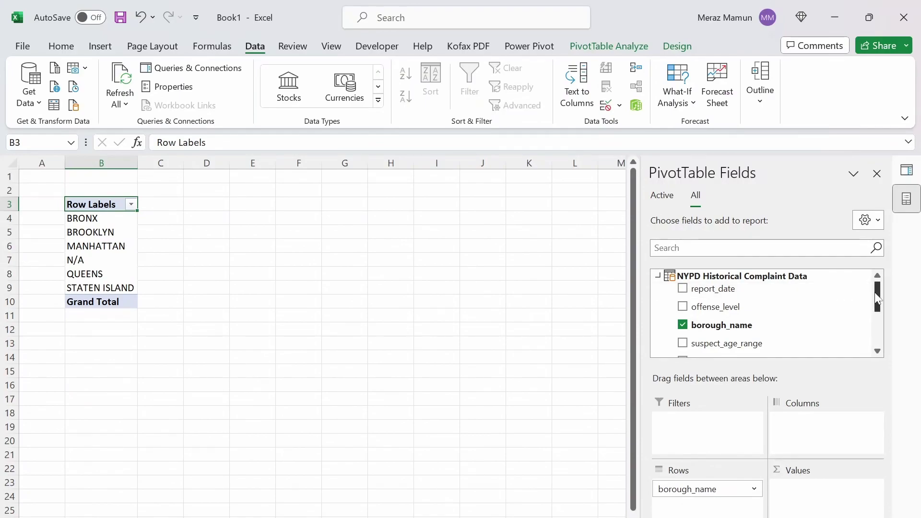
{"action": "scroll", "coordinate": [877, 297], "scroll_direction": "down", "scroll_amount": 1}
{"action": "left_click_drag", "start_coordinate": [694, 294], "coordinate": [818, 500]}
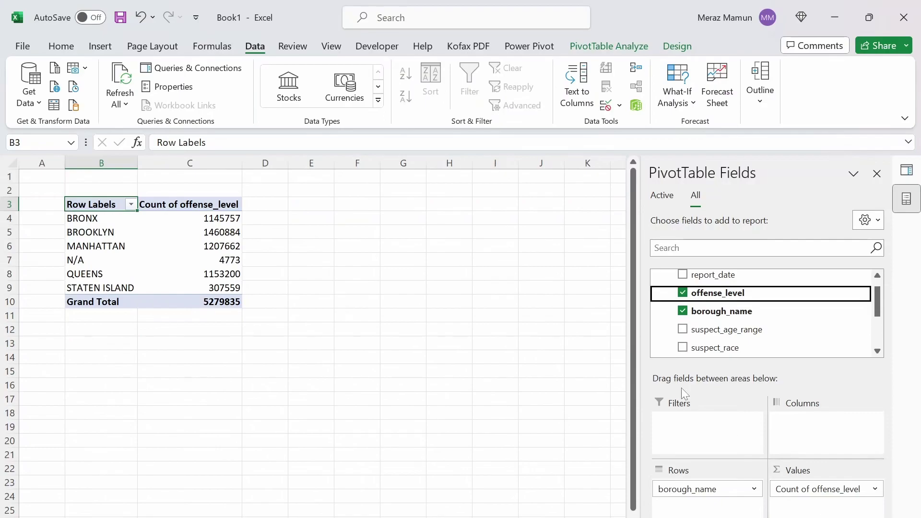
{"action": "left_click_drag", "start_coordinate": [231, 218], "coordinate": [240, 302]}
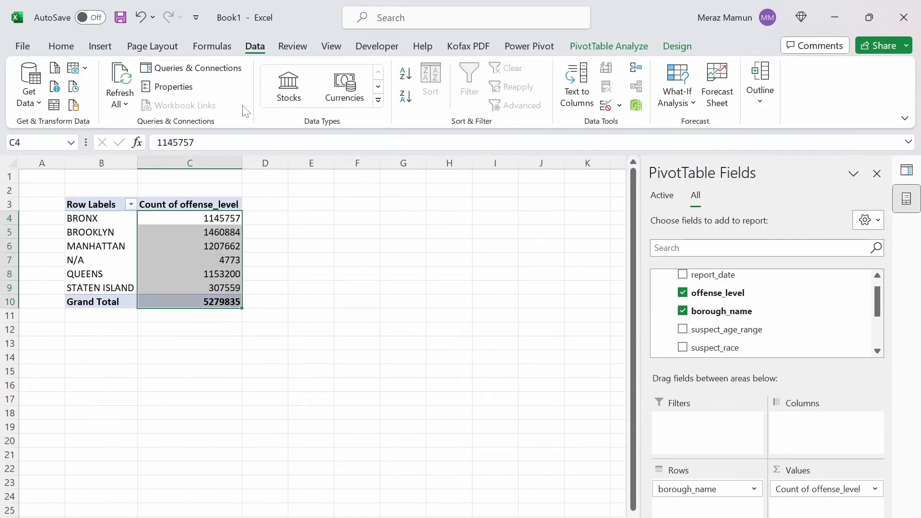
Format the borough counts as Number with Comma Style, showing separators and two decimals.
{"action": "left_click", "coordinate": [59, 48]}
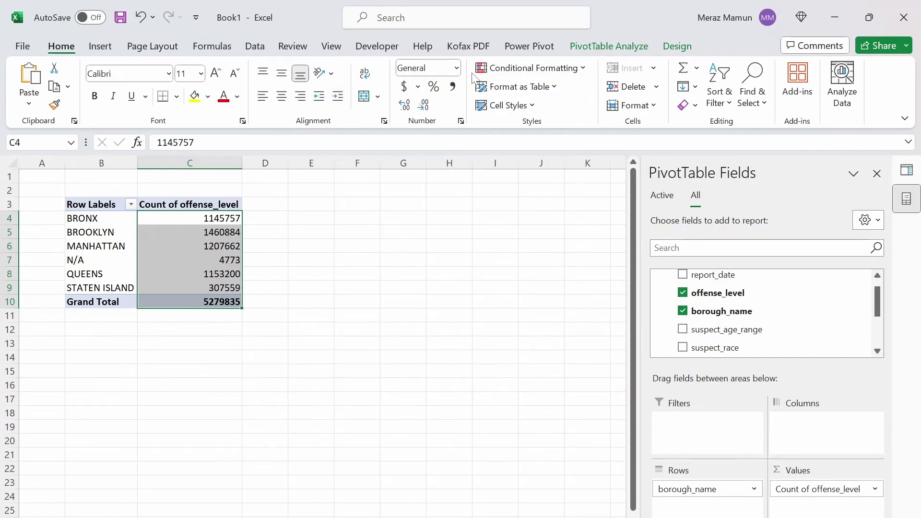
{"action": "left_click", "coordinate": [457, 68]}
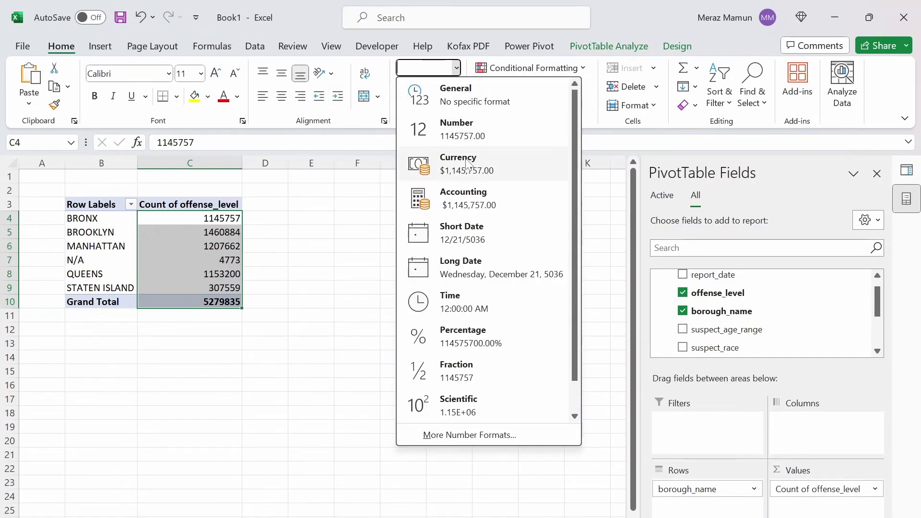
{"action": "left_click", "coordinate": [458, 131]}
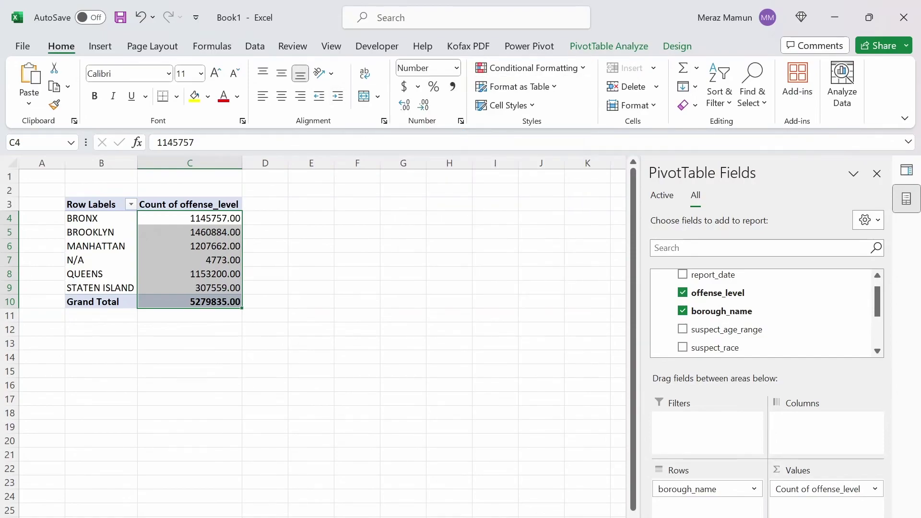
{"action": "left_click", "coordinate": [453, 87]}
{"action": "left_click", "coordinate": [314, 276]}
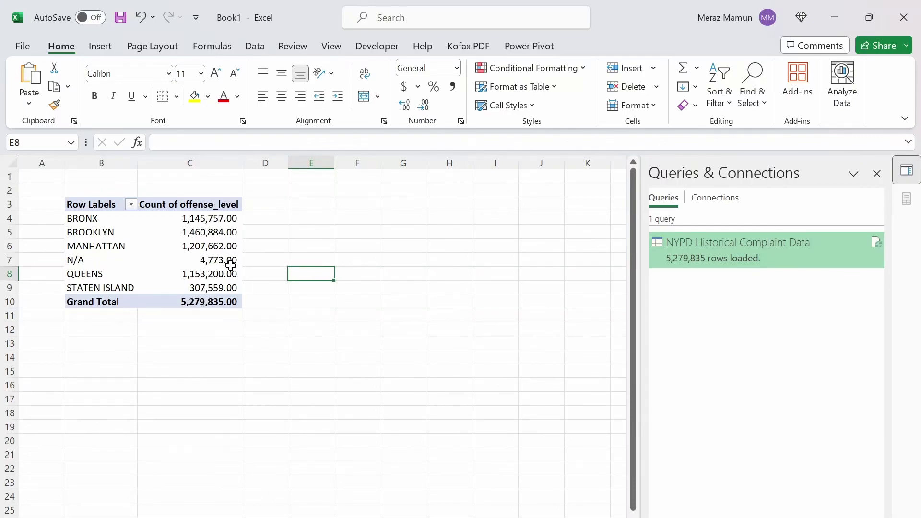
{"action": "mouse_move", "coordinate": [181, 267]}
{"action": "mouse_move", "coordinate": [218, 288]}
{"action": "mouse_move", "coordinate": [150, 264]}
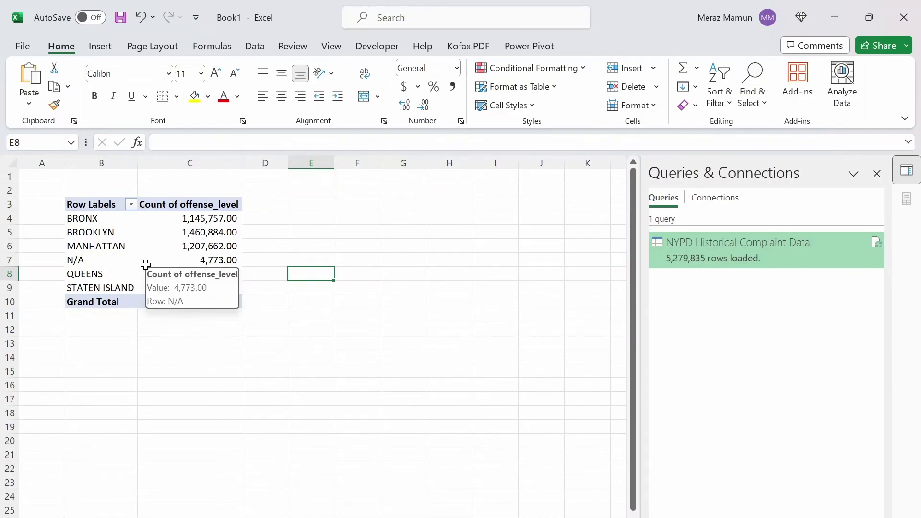